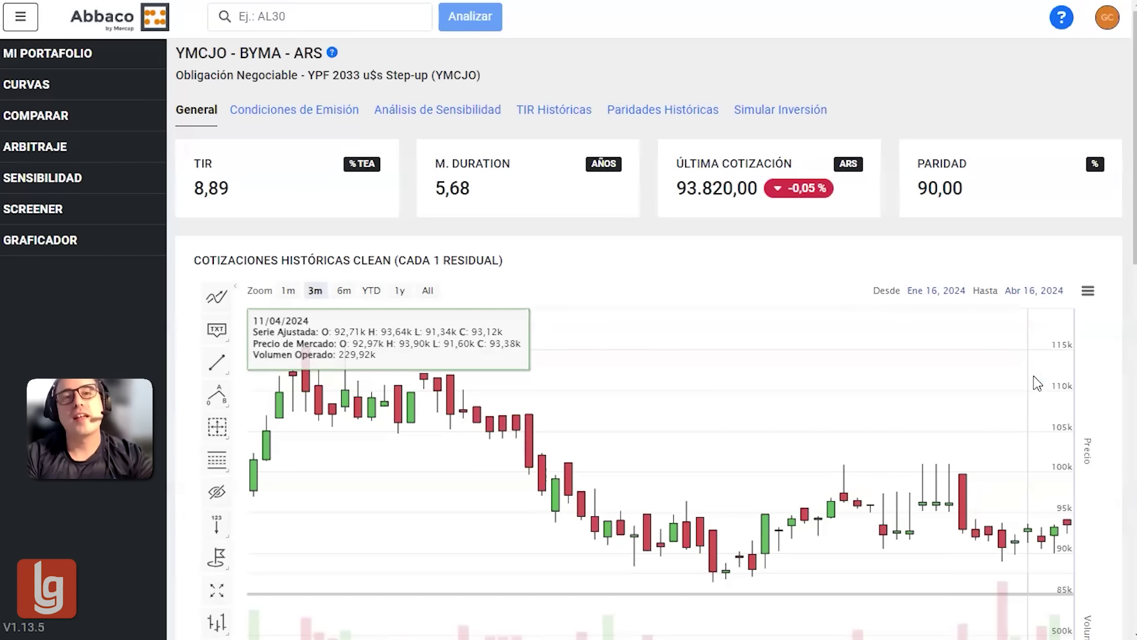
Open the arbitrage tool and select GD38 - BYMA - ARS as the first security.
left_click(365, 25)
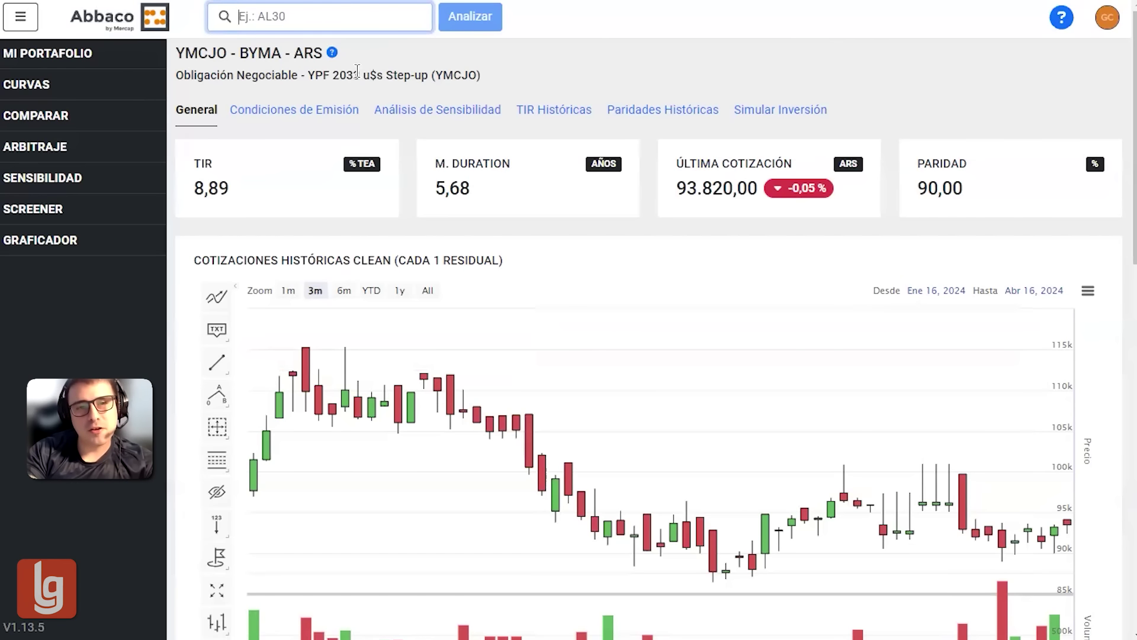
left_click(64, 147)
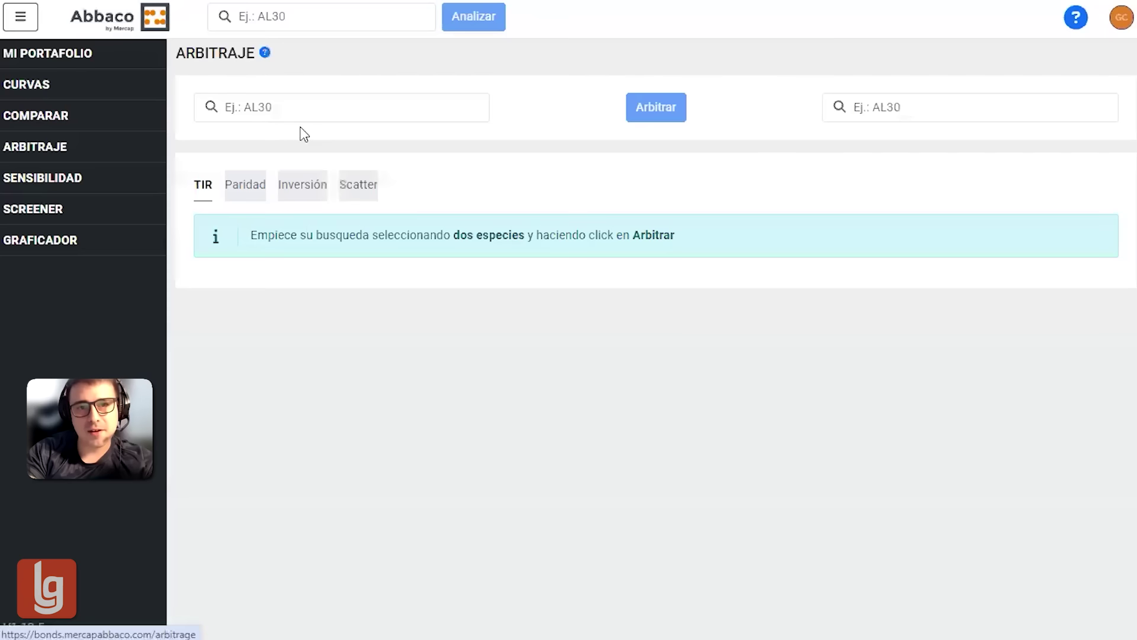
left_click(308, 107)
type("gd35")
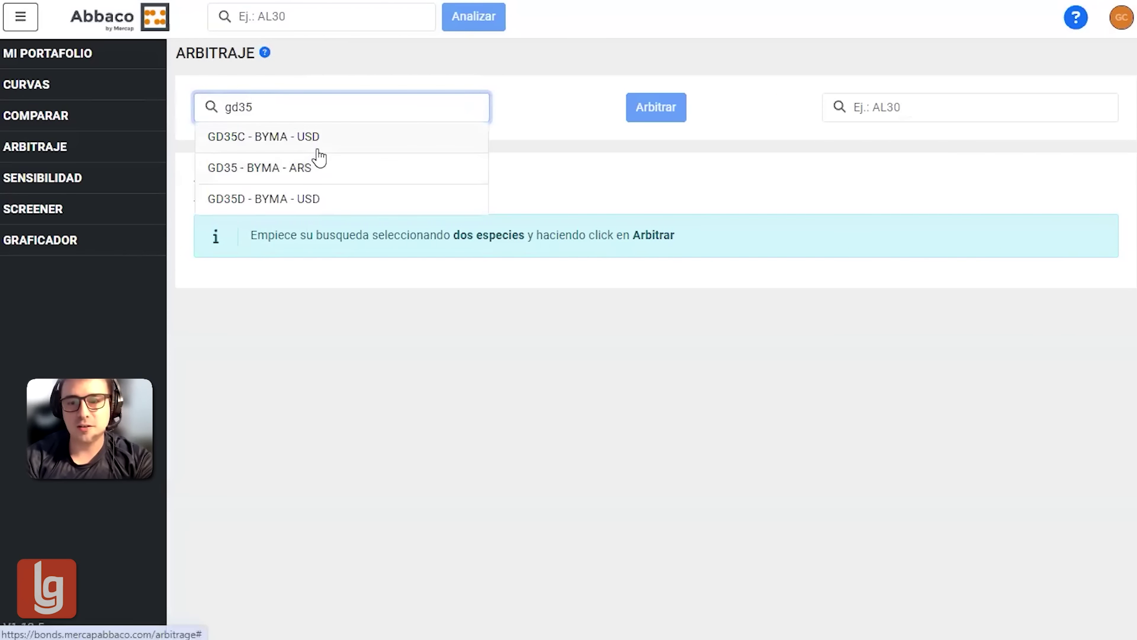
key("BackSpace")
type("8")
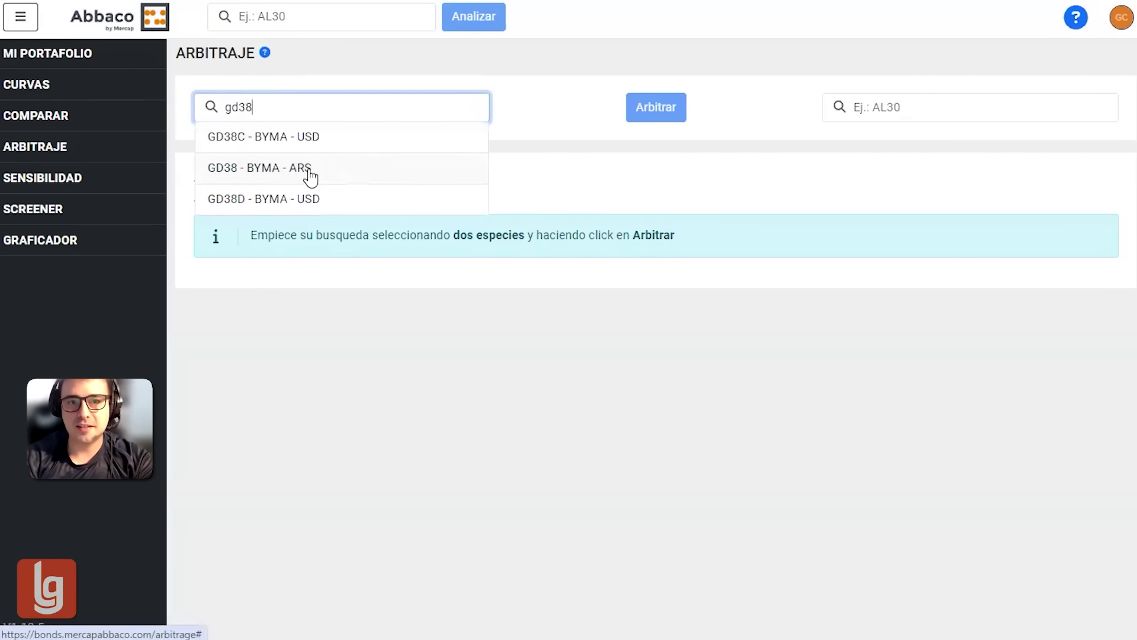
left_click(310, 172)
Select GD35 - BYMA - ARS as the second security and run the arbitrage comparison.
left_click(892, 113)
type("gd")
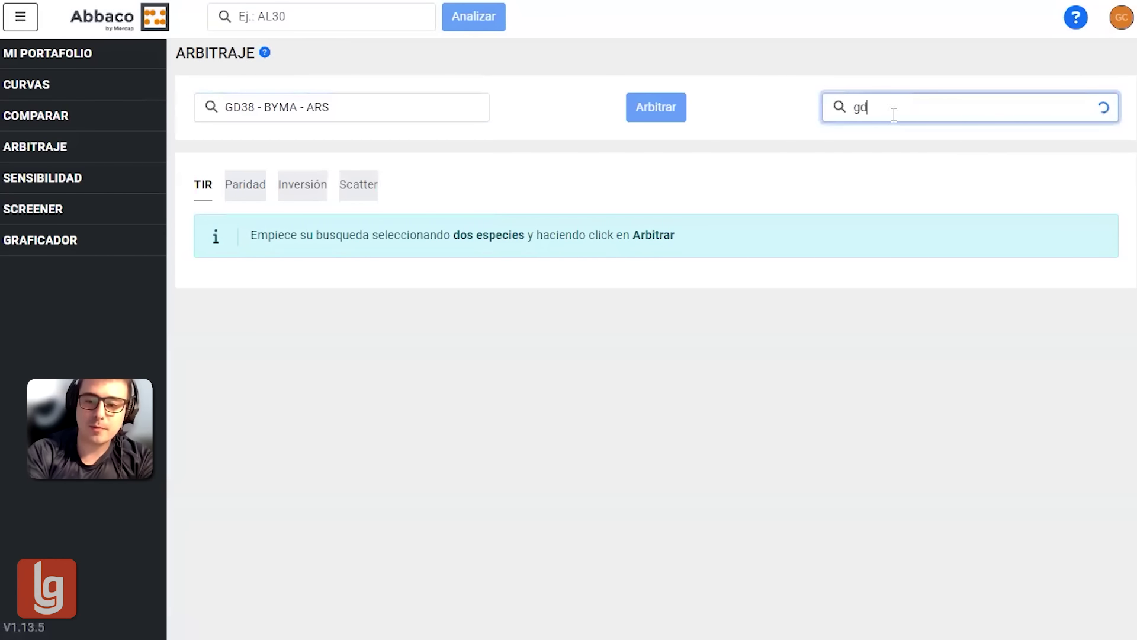
type("35")
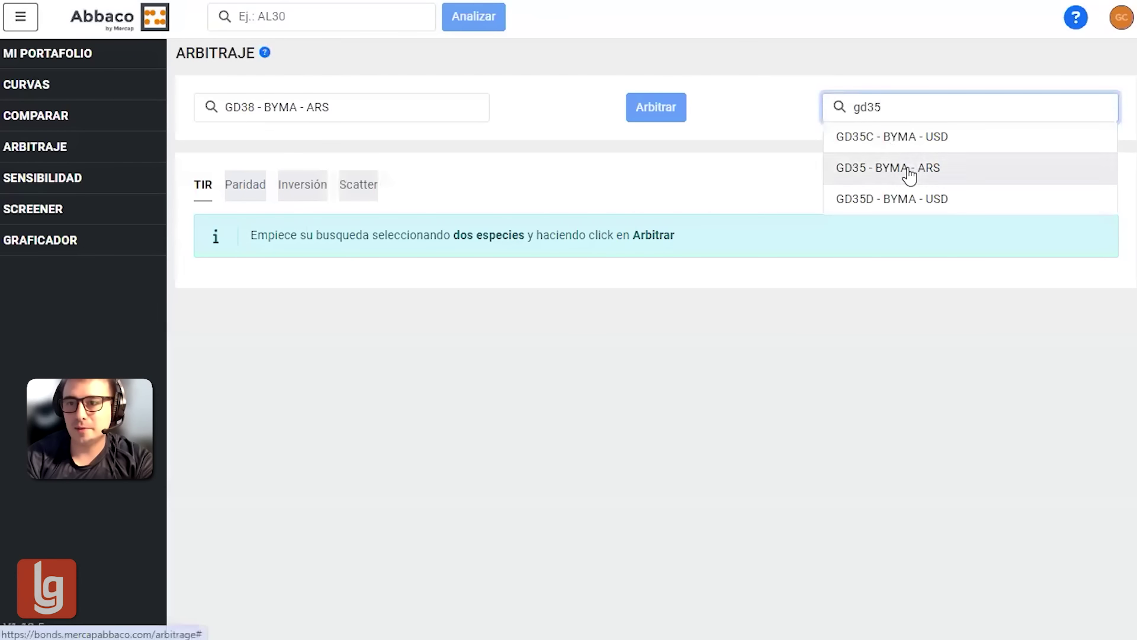
left_click(909, 175)
left_click(659, 112)
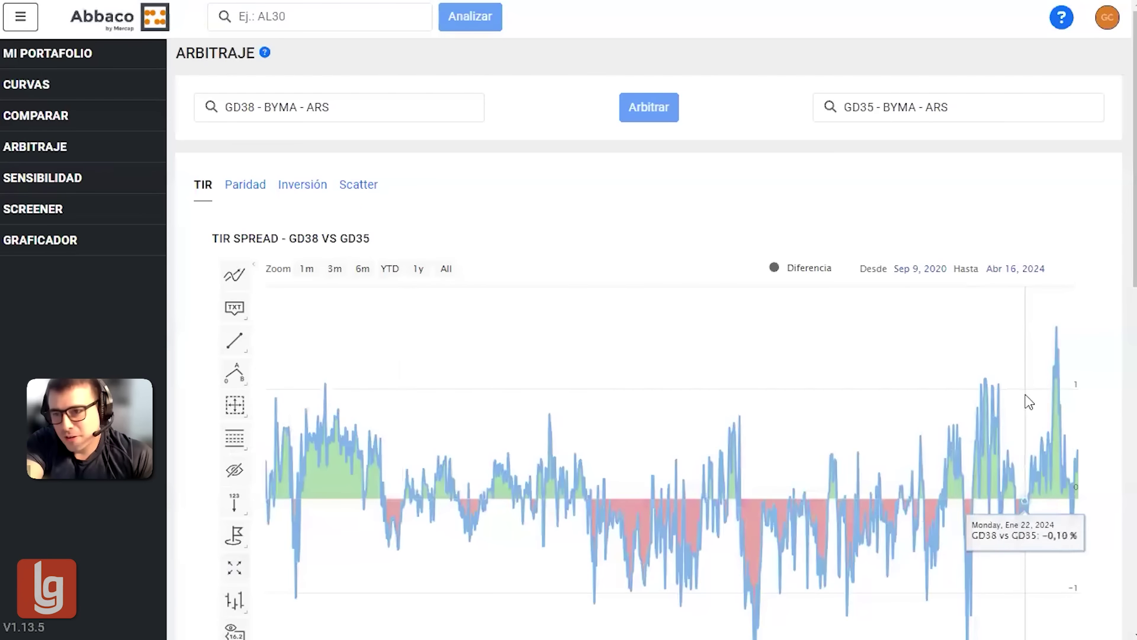
Examine the TIR spread chart of GD38 versus GD35 and highlight GD38 in its title.
scroll(1029, 403, "down", 2)
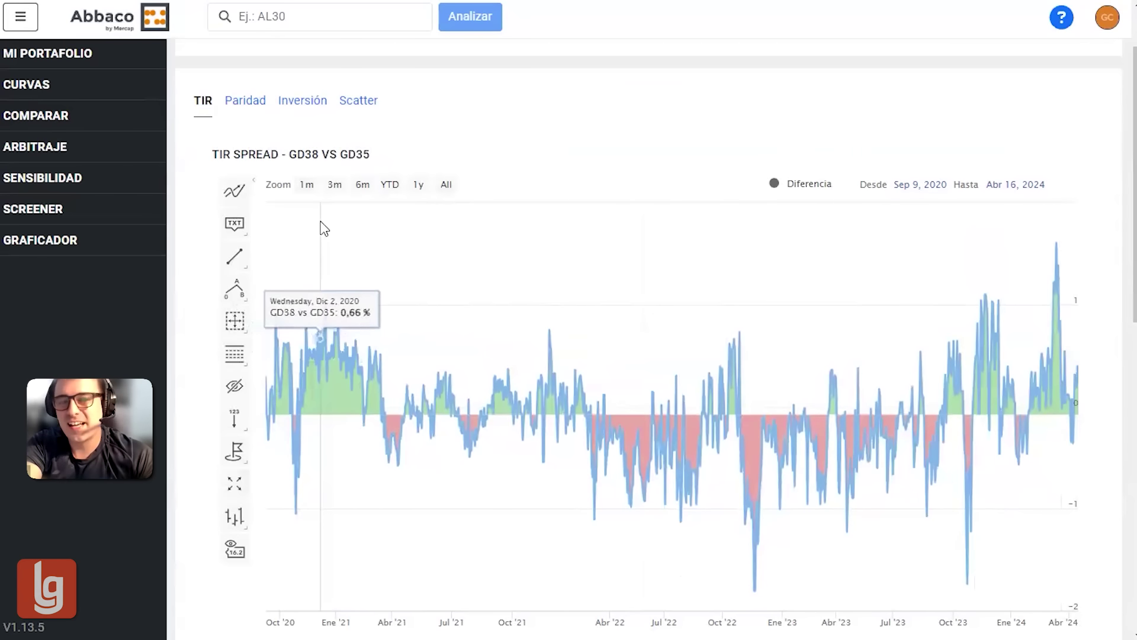
double_click(303, 155)
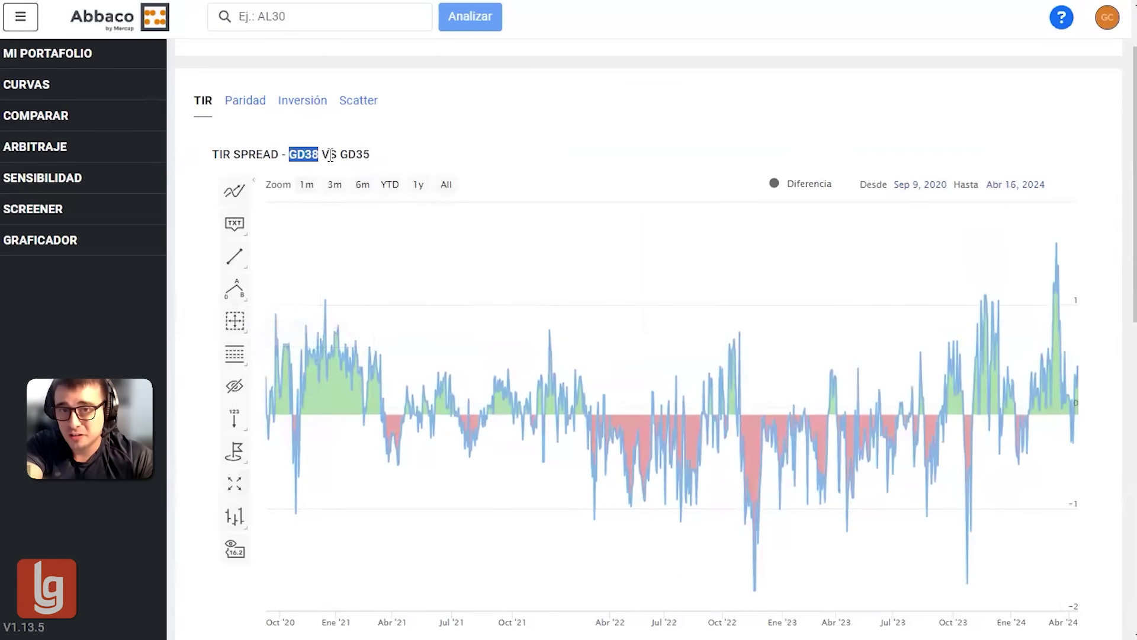
left_click_drag(330, 155, 329, 155)
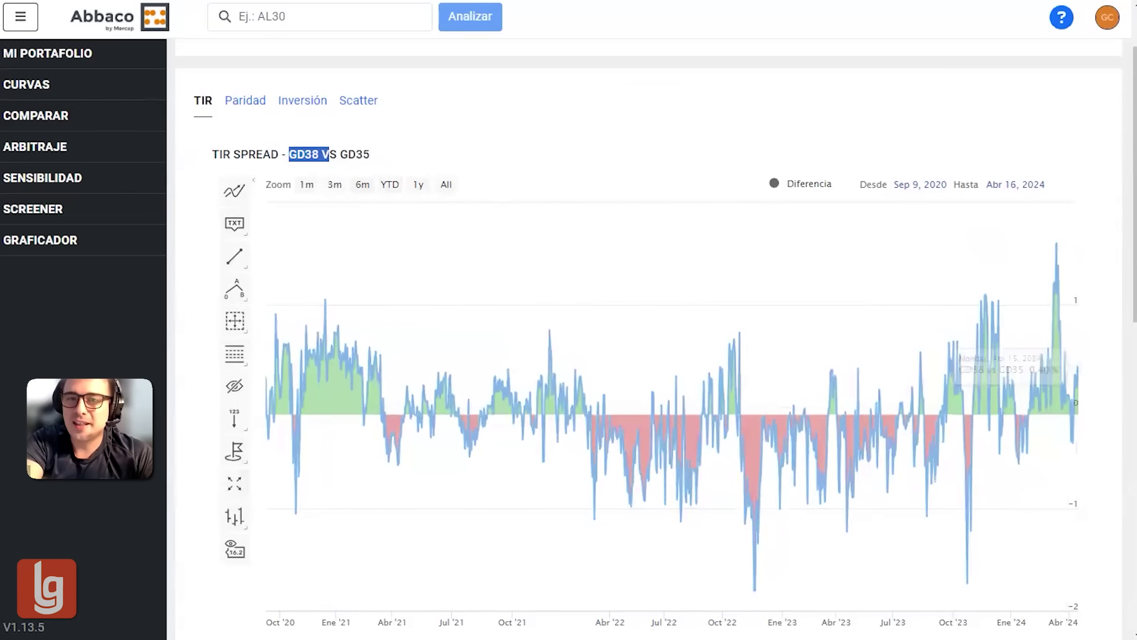
Extend the historical TIR chart of GD38 versus GD35 back to Jun 21, 2022.
scroll(1048, 342, "down", 6)
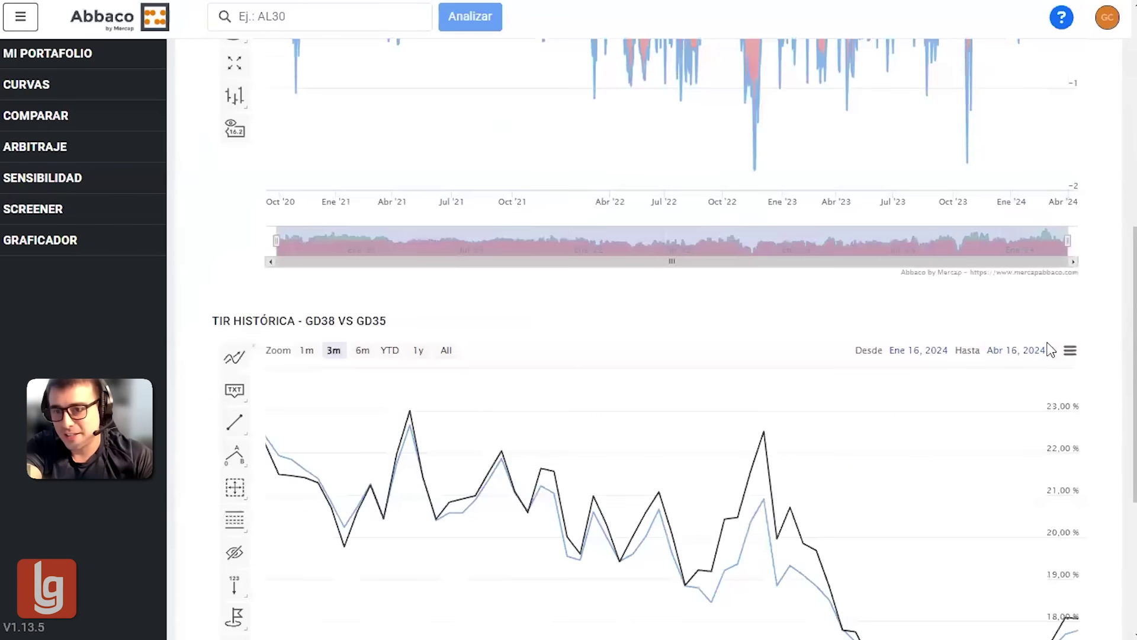
scroll(1048, 349, "down", 4)
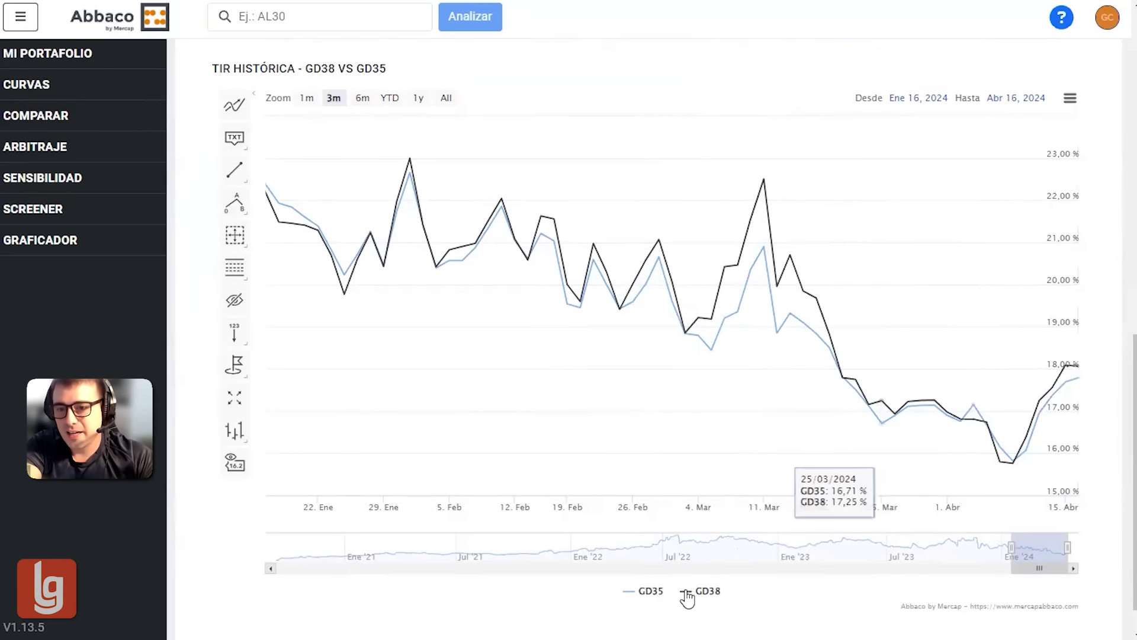
scroll(657, 604, "down", 1)
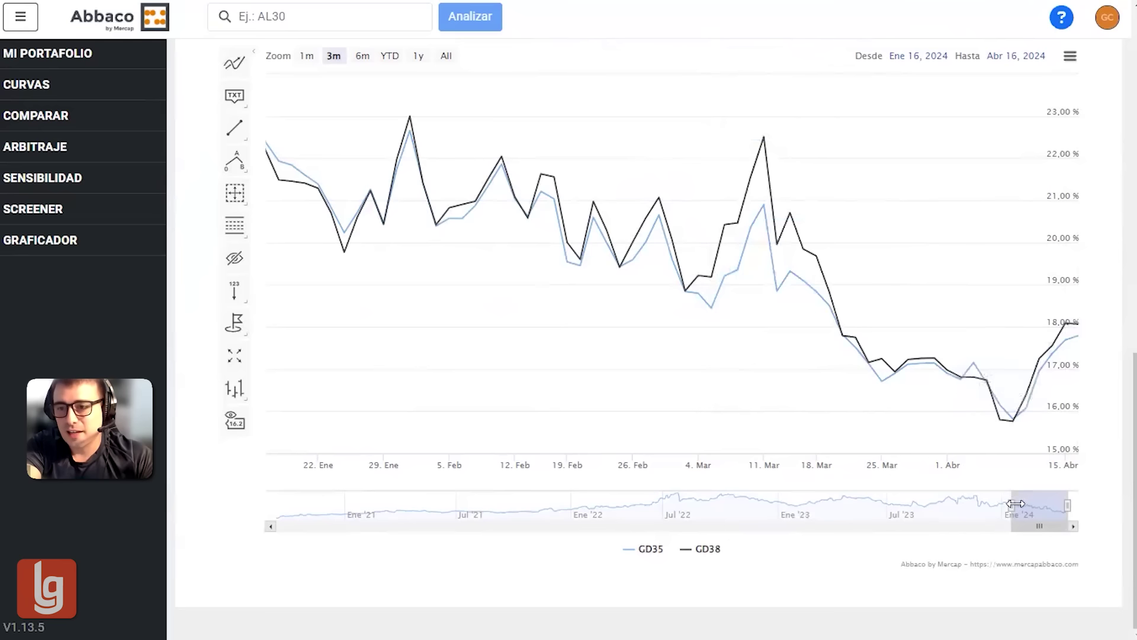
left_click_drag(1013, 506, 661, 539)
scroll(799, 444, "up", 8)
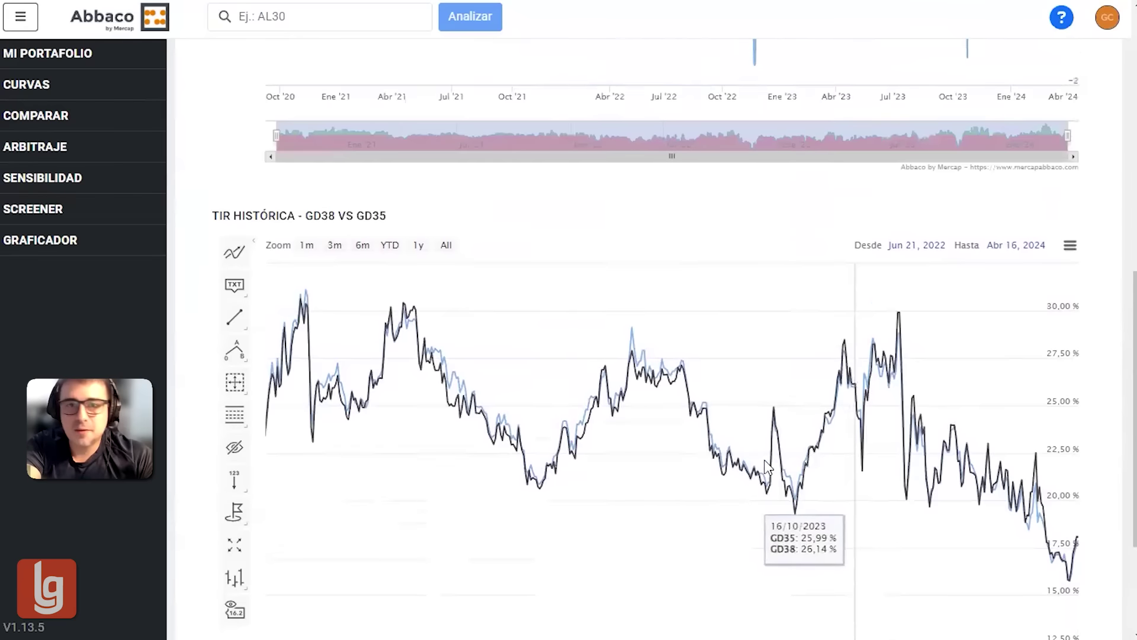
Open the parity comparison and examine the parity spread and historical parity charts of GD38 and GD35.
scroll(767, 471, "up", 5)
left_click(244, 184)
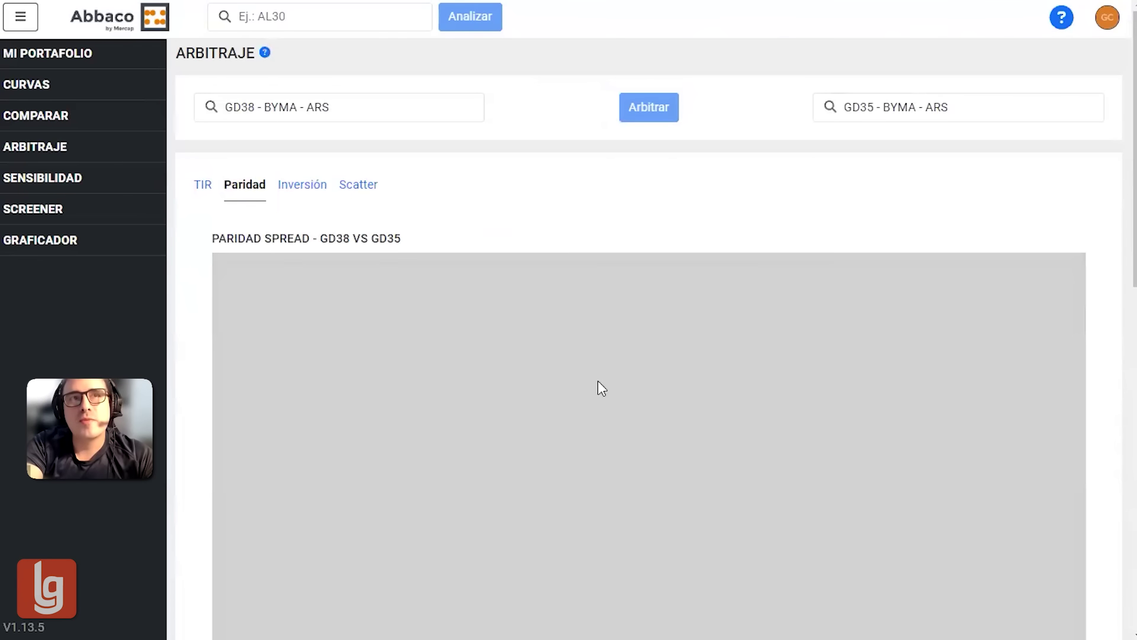
scroll(1076, 400, "down", 3)
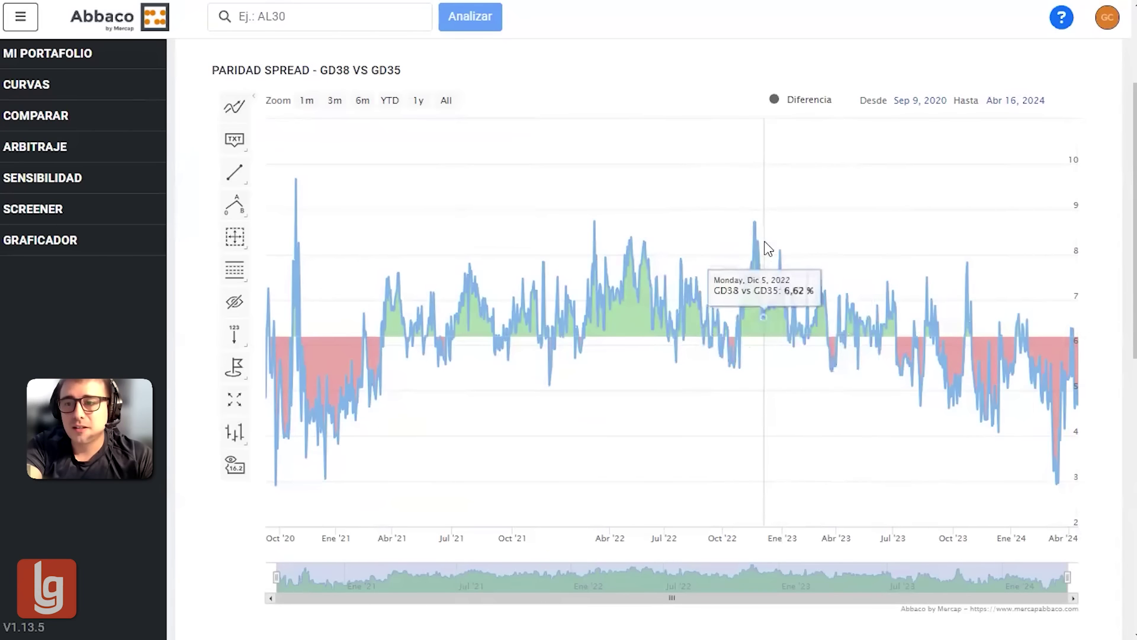
scroll(1012, 355, "down", 3)
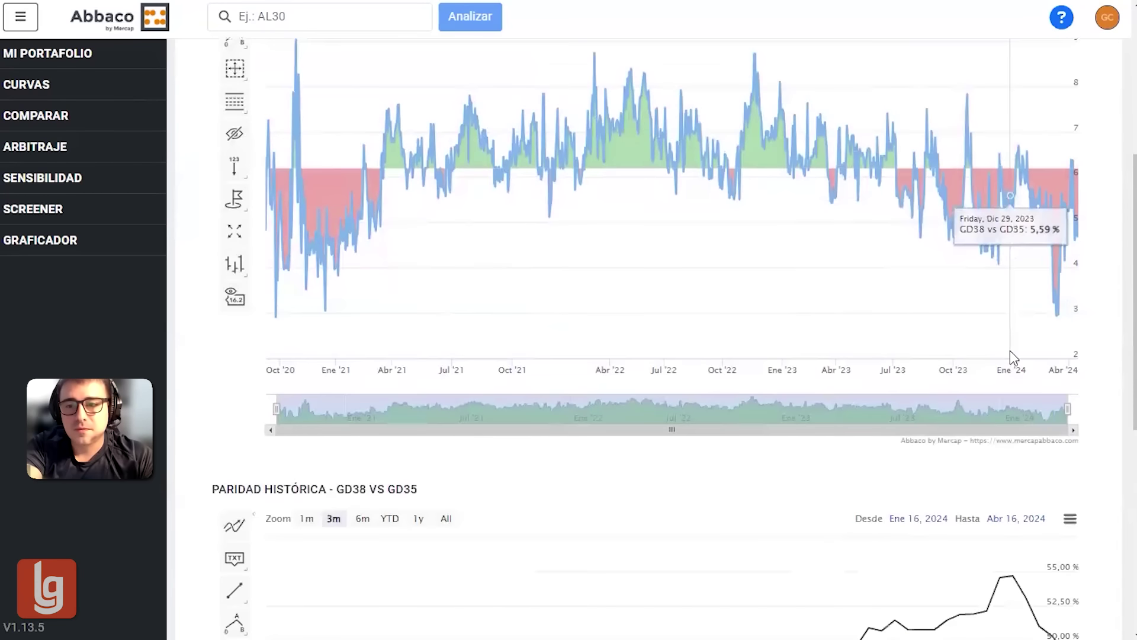
scroll(1010, 350, "down", 4)
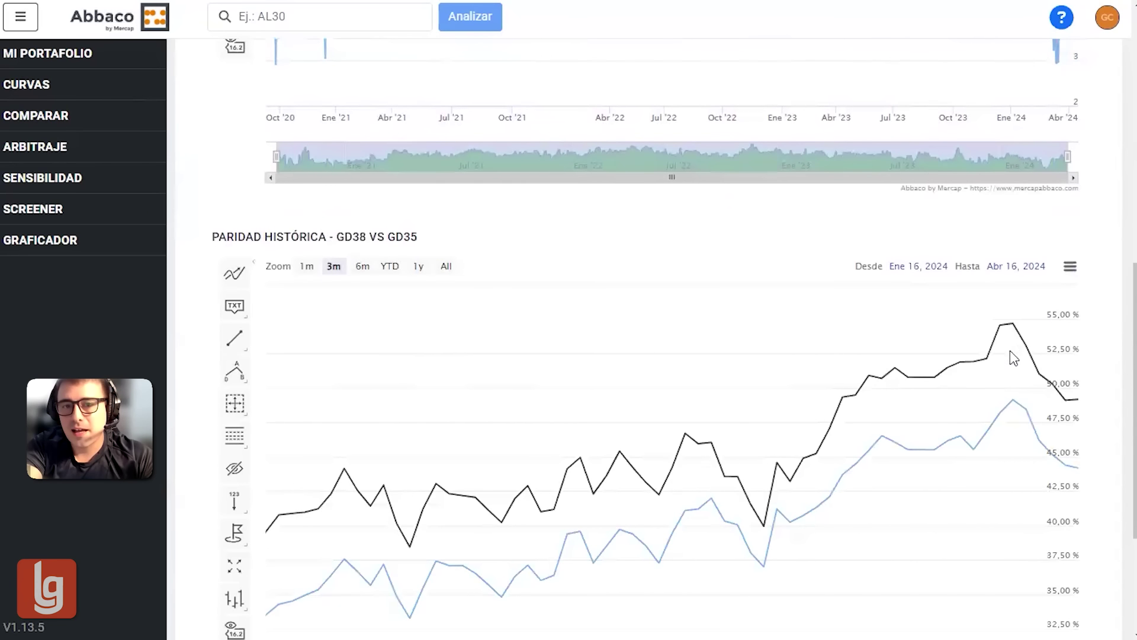
scroll(1019, 359, "down", 3)
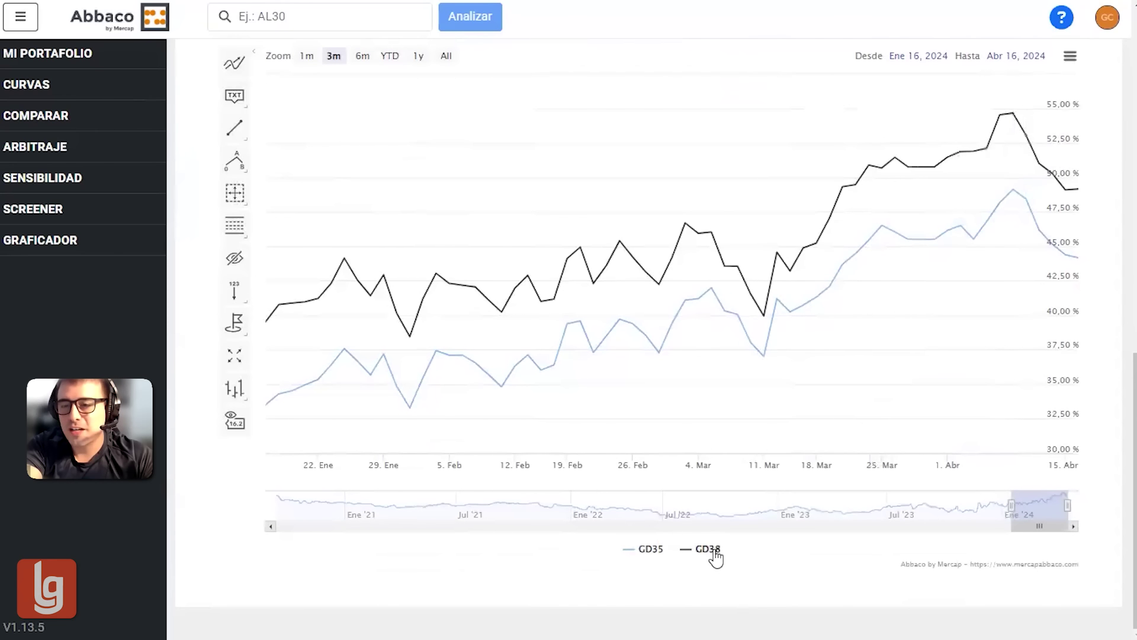
mouse_move(1074, 189)
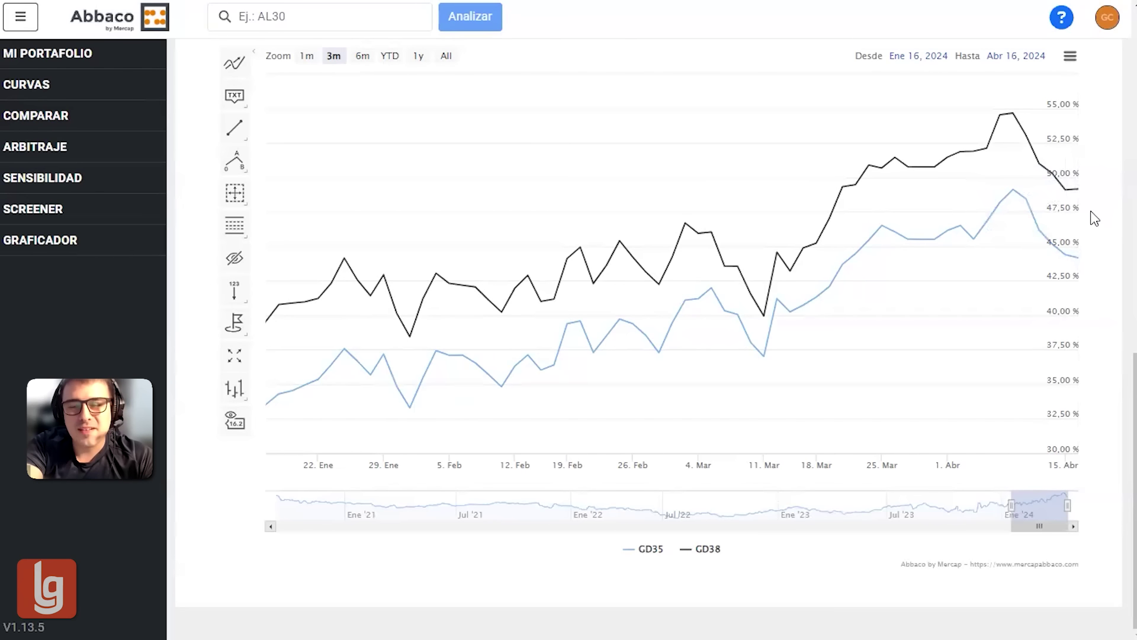
mouse_move(1026, 214)
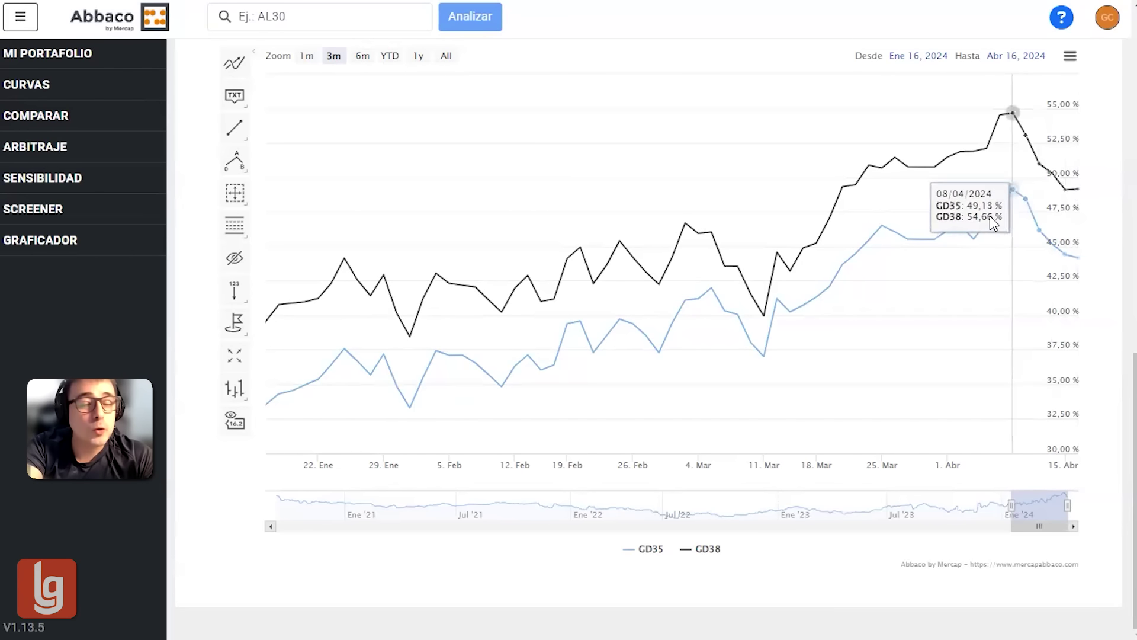
Open the investment comparison of GD38 and GD35 and highlight GD38's T.I.R and Modified Duration values.
scroll(720, 373, "up", 10)
scroll(527, 250, "up", 3)
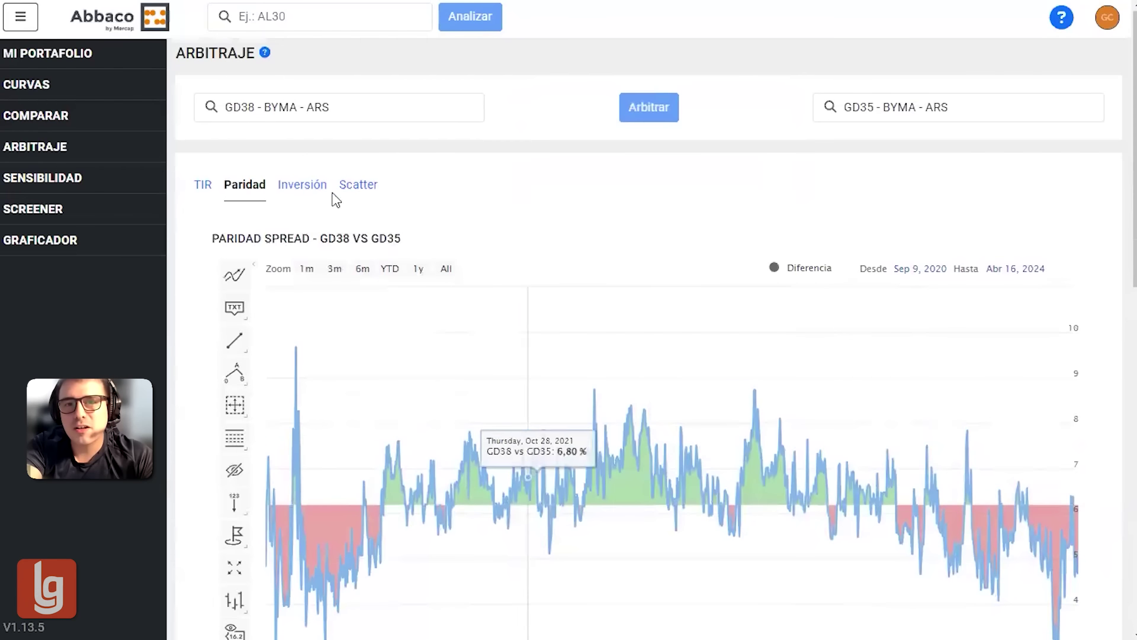
left_click(307, 188)
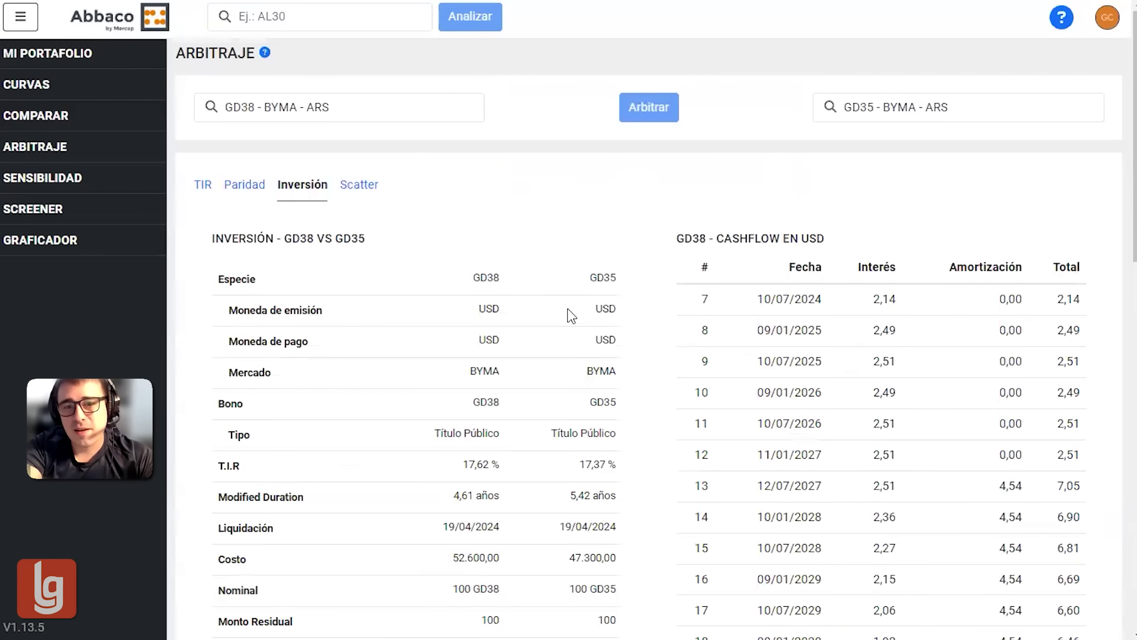
scroll(494, 364, "down", 2)
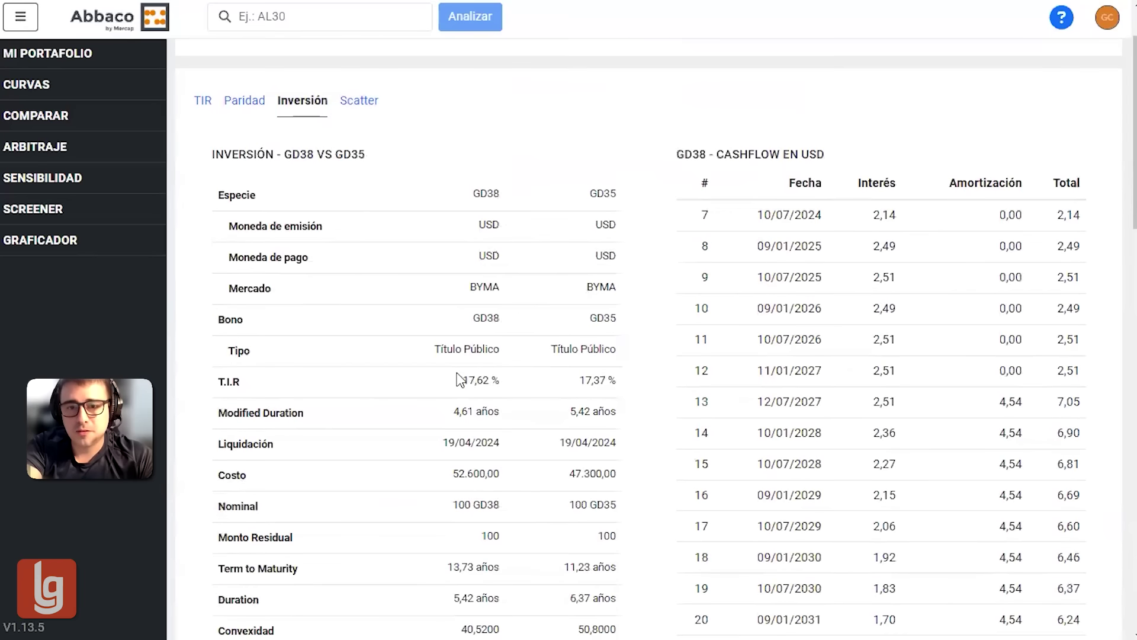
double_click(482, 380)
left_click_drag(453, 411, 508, 415)
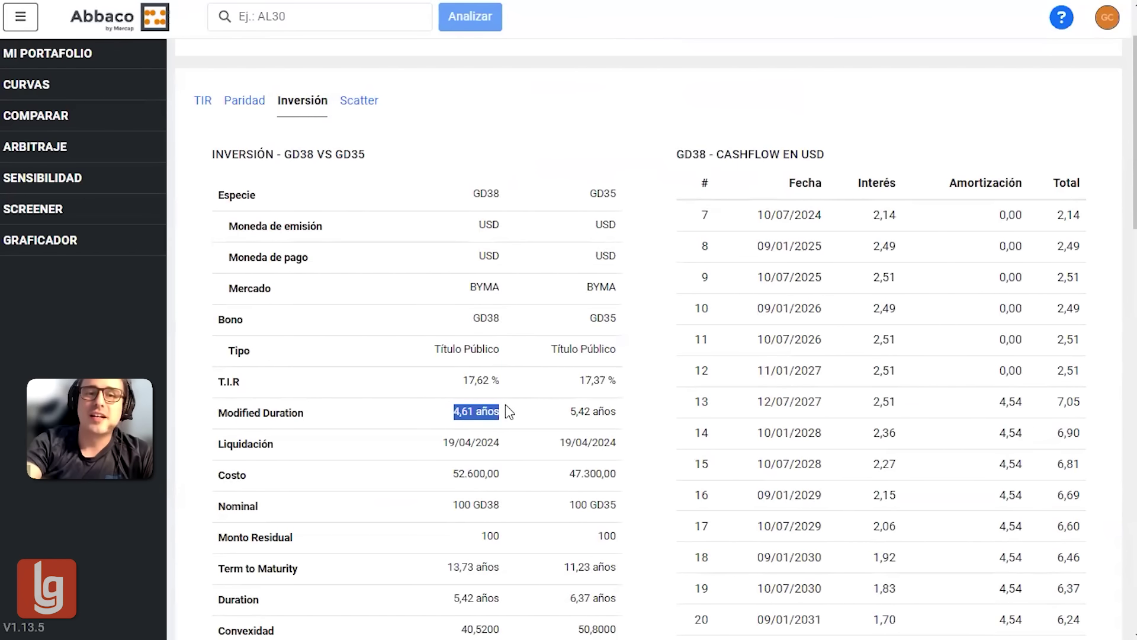
Compare GD38's Duration with its Modified Duration and T.I.R by highlighting each value in the investment table.
scroll(461, 515, "down", 2)
left_click_drag(454, 514, 506, 523)
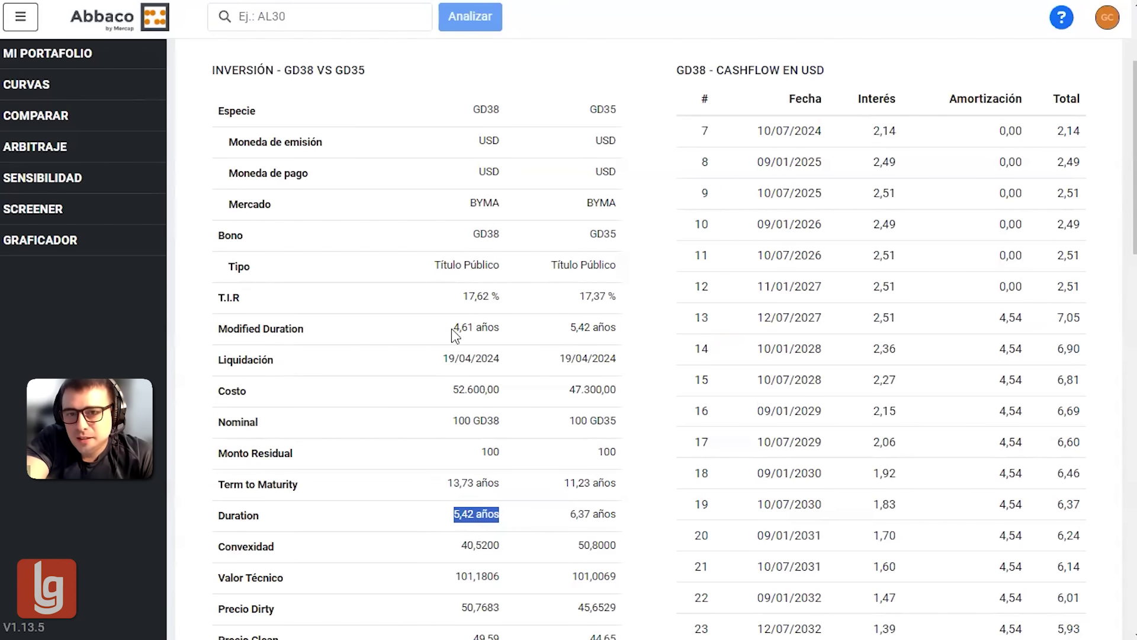
left_click_drag(454, 329, 499, 348)
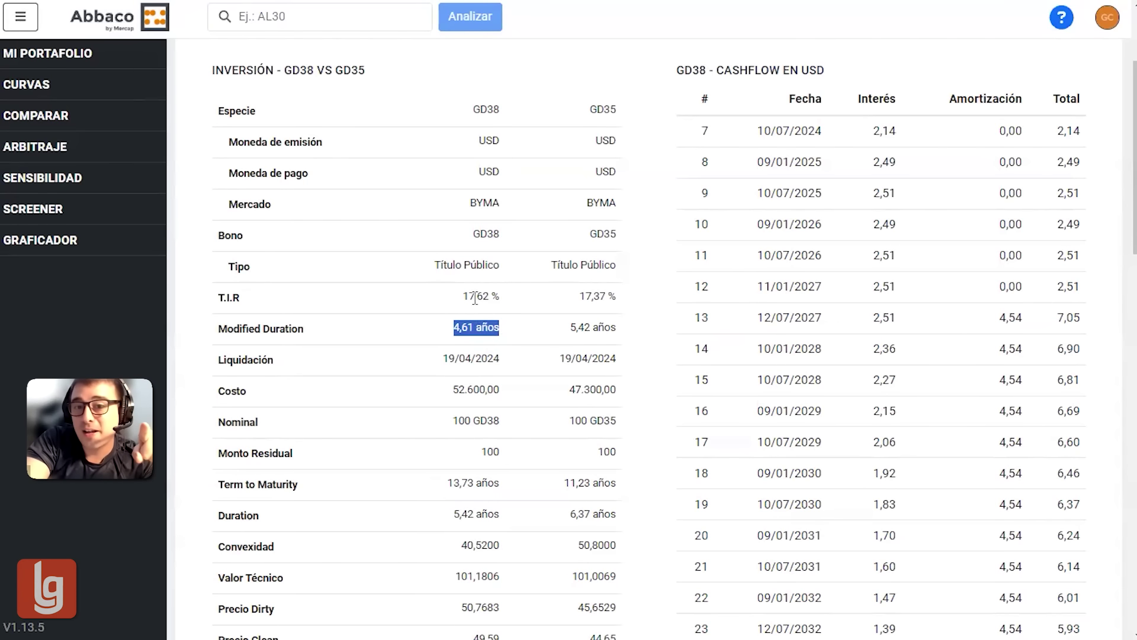
triple_click(494, 298)
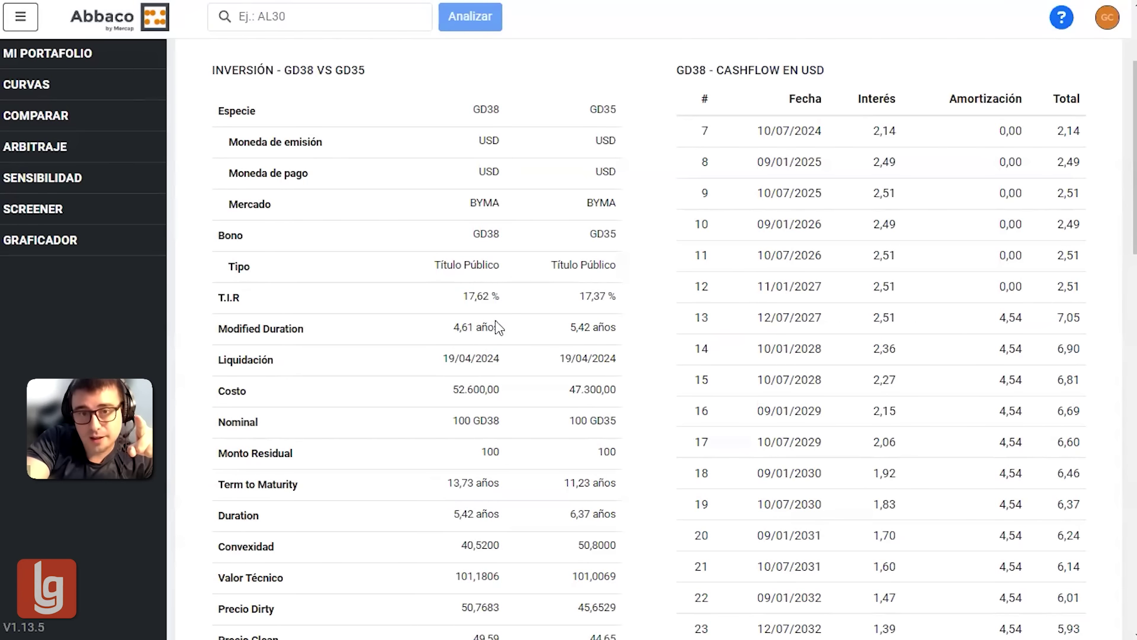
triple_click(498, 324)
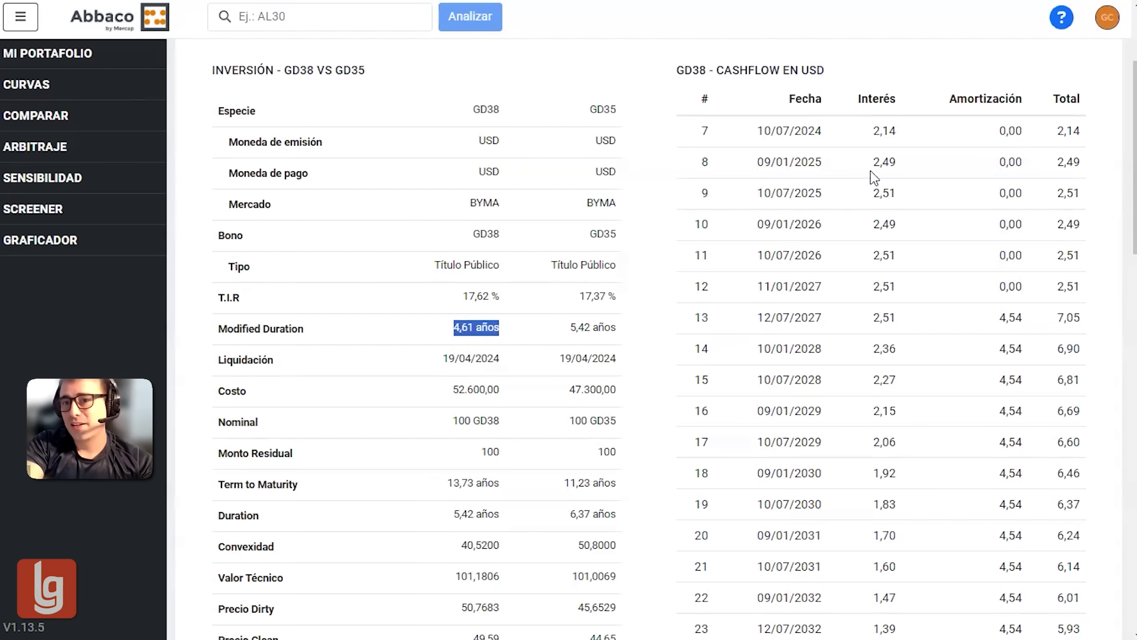
Highlight GD38's interest payment for 09/01/2025 in the cashflow and the Term to Maturity values in the investment table.
left_click_drag(873, 162, 915, 165)
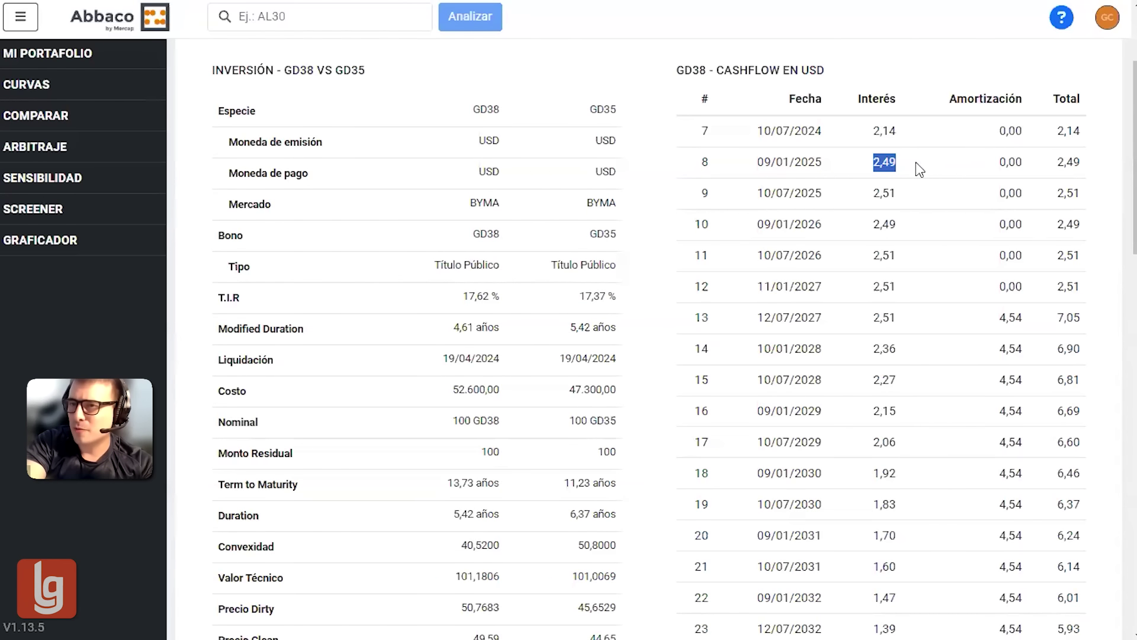
left_click(892, 163)
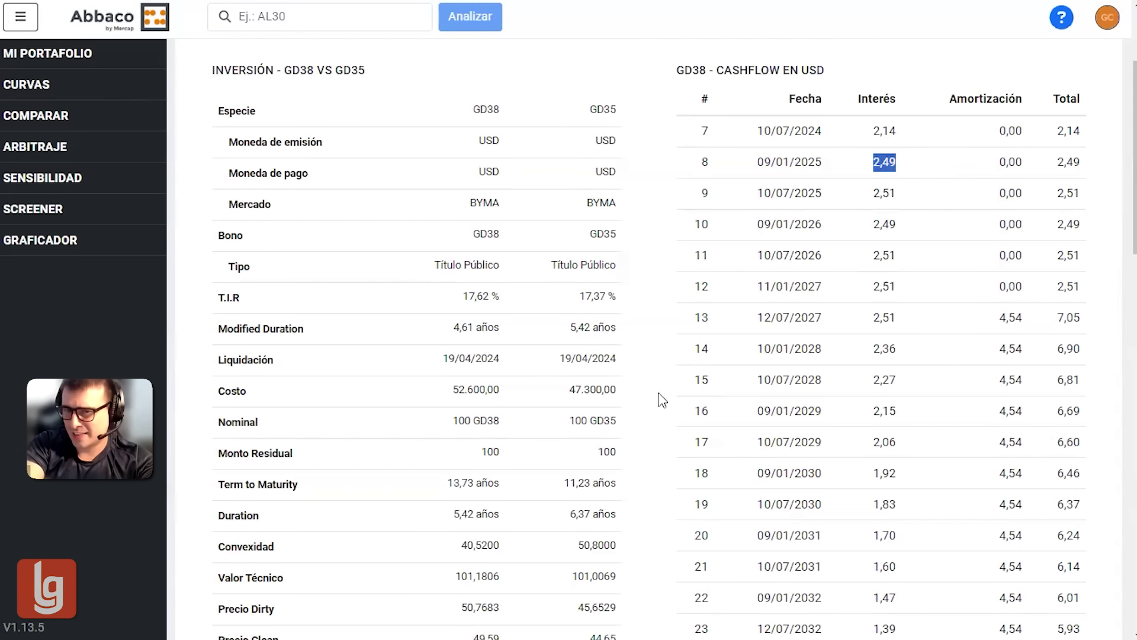
scroll(617, 377, "down", 2)
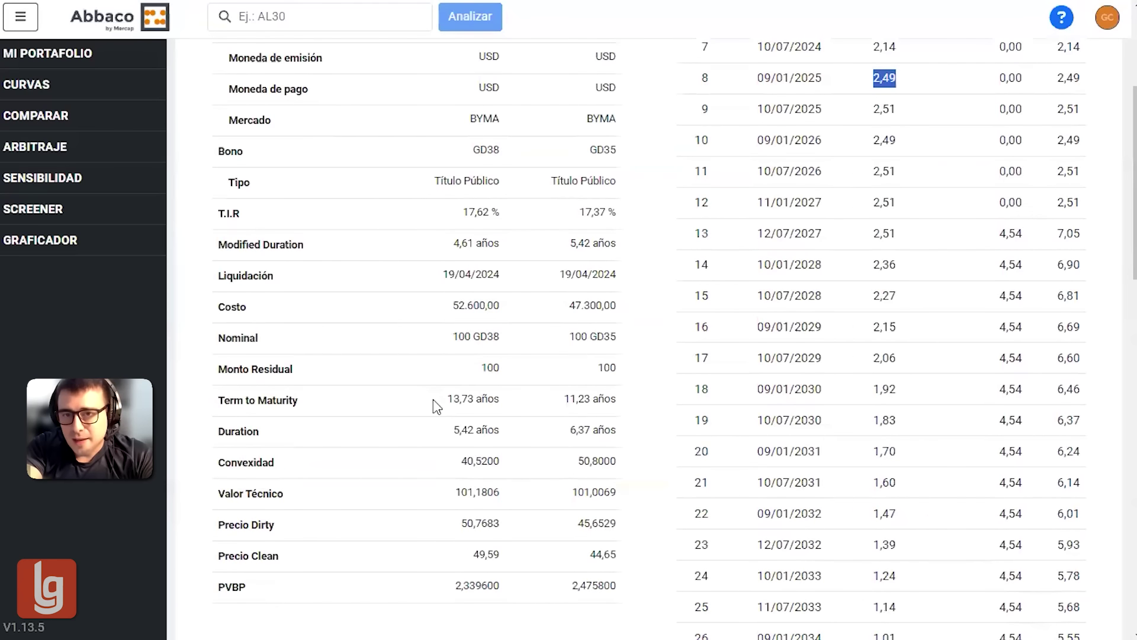
left_click_drag(448, 399, 584, 401)
left_click(732, 391)
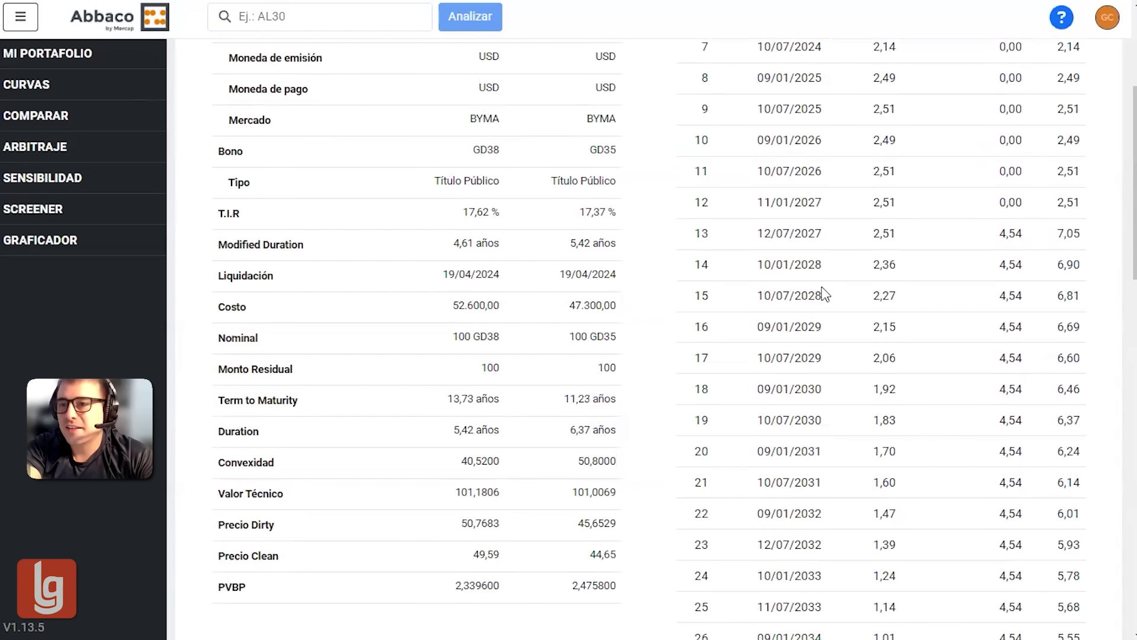
Highlight GD38's interest payments dated 09/01/2025 and 10/07/2025 in the USD cashflow table.
scroll(859, 257, "up", 1)
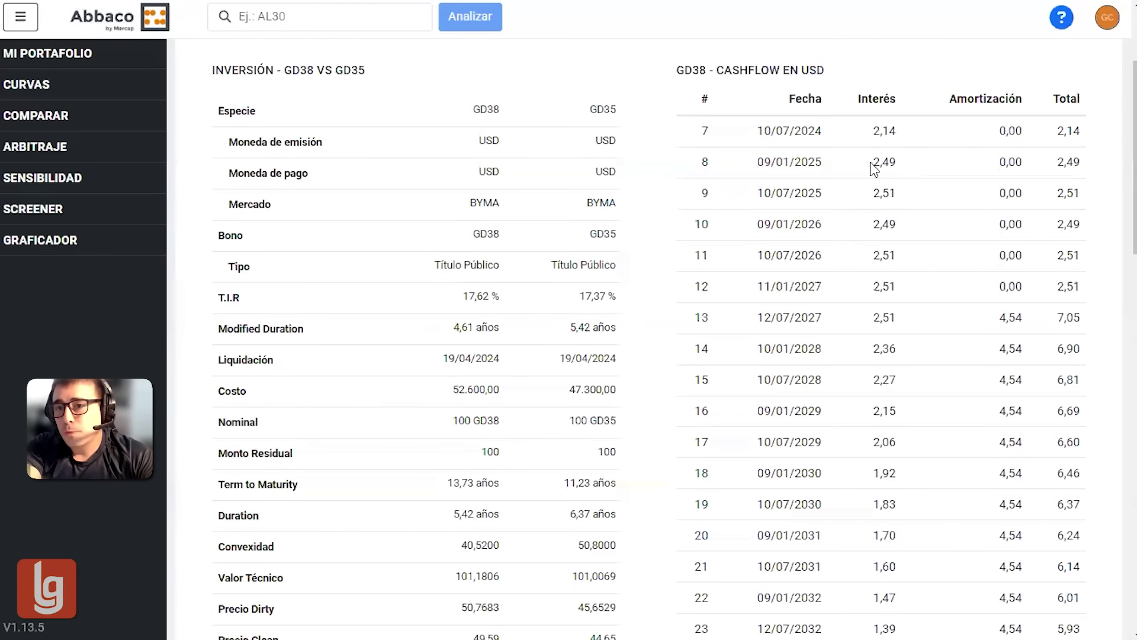
left_click_drag(881, 163, 873, 162)
double_click(884, 193)
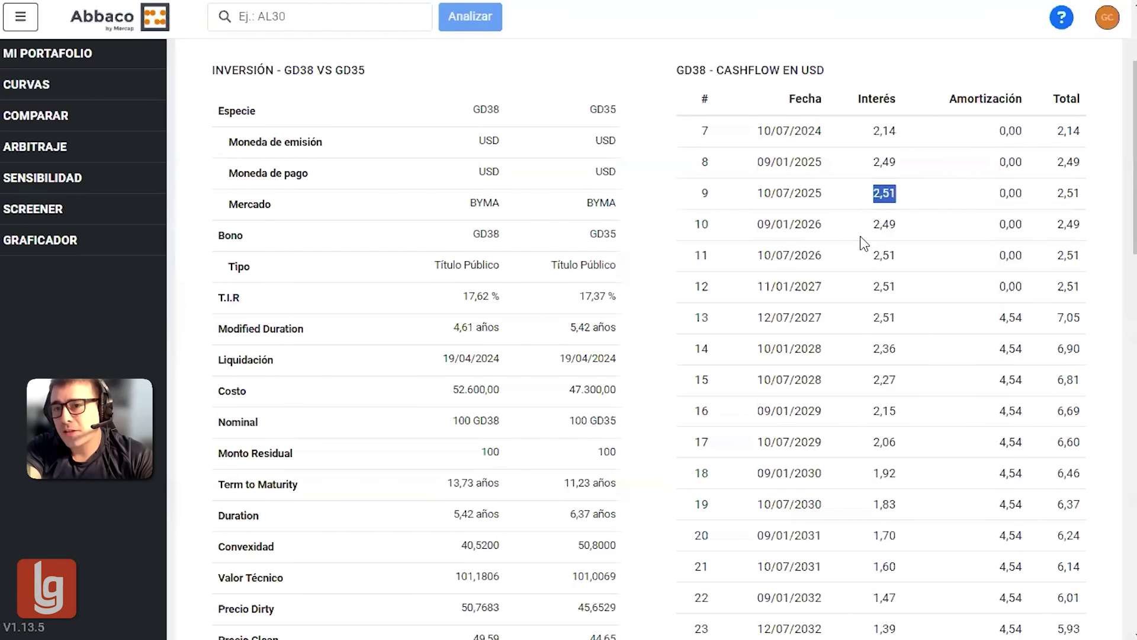
Highlight GD38's interest payments dated 09/01/2026, 10/07/2026 and 11/01/2027 one by one in its USD cashflow table.
left_click_drag(881, 225, 874, 256)
double_click(884, 224)
double_click(884, 256)
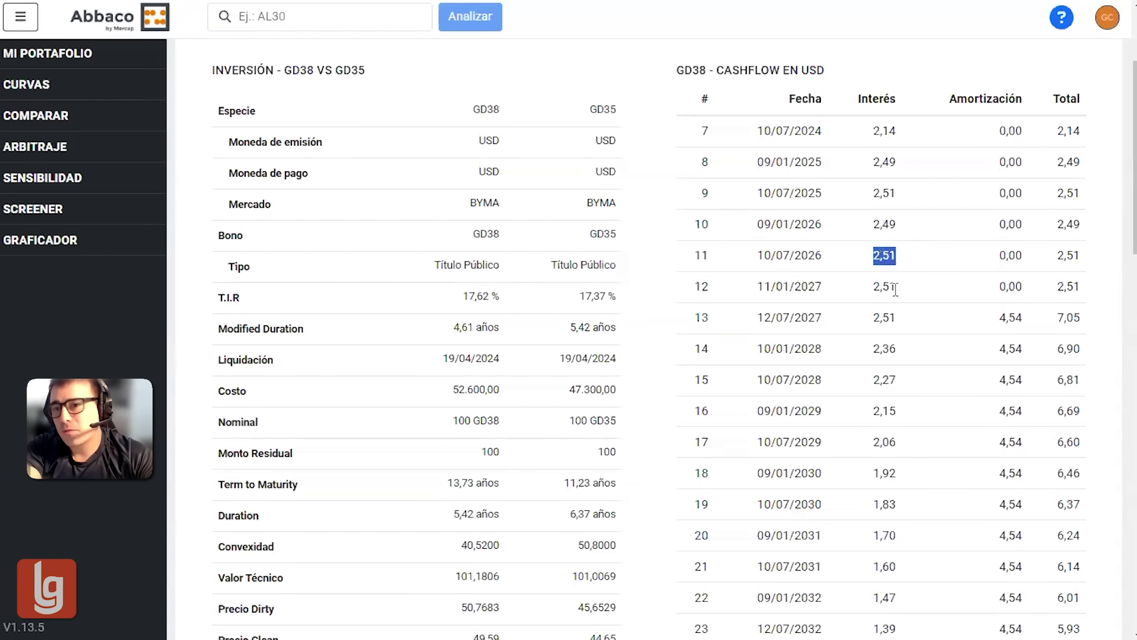
double_click(885, 287)
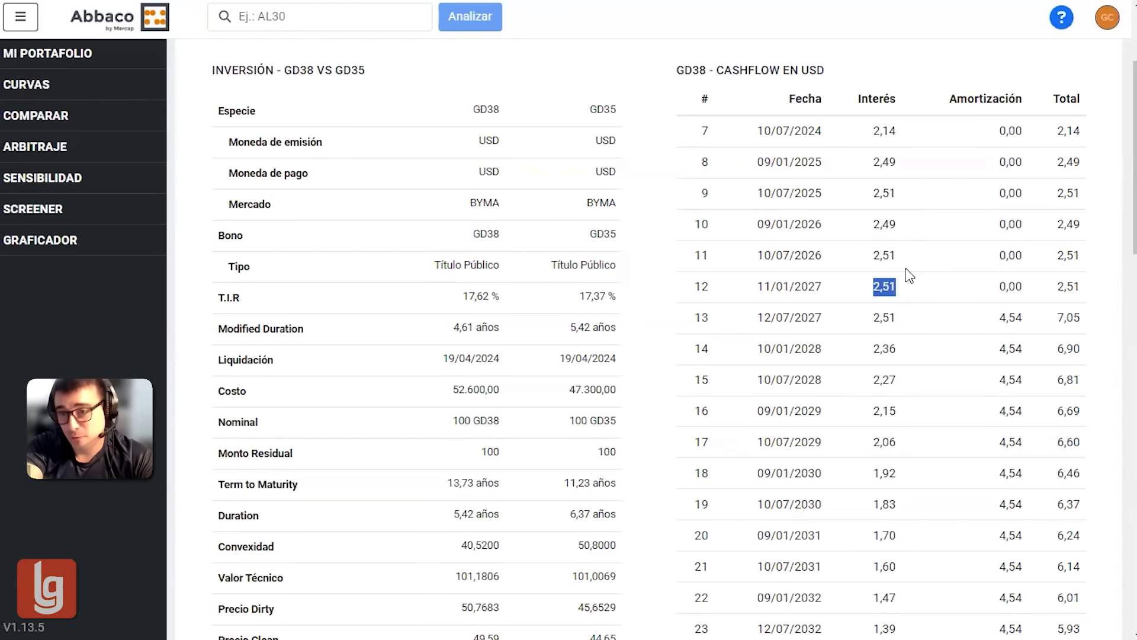
Highlight GD35's interest payments dated 10/07/2025, 09/01/2026 and 10/07/2026 in its USD cashflow table, then clear the selection.
scroll(905, 268, "down", 15)
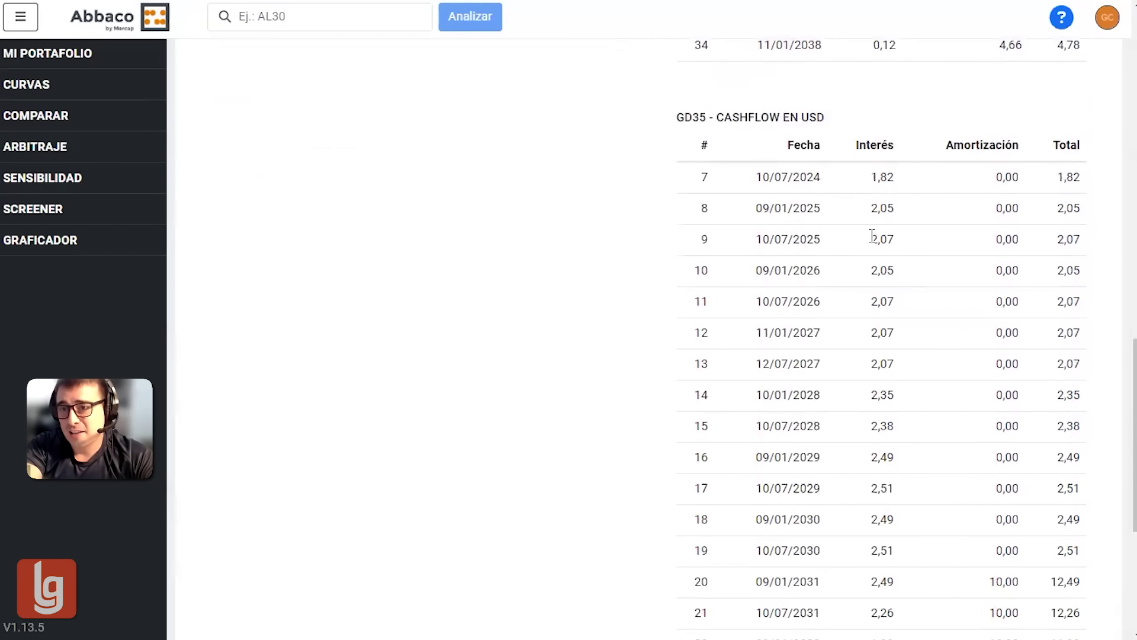
double_click(881, 240)
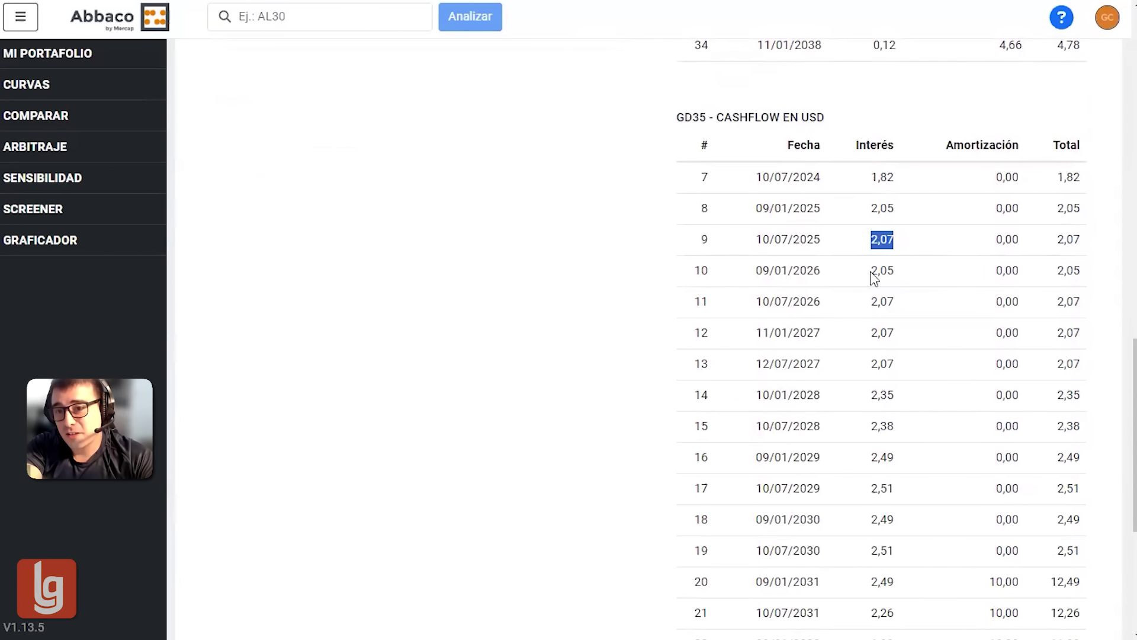
left_click_drag(871, 273, 896, 275)
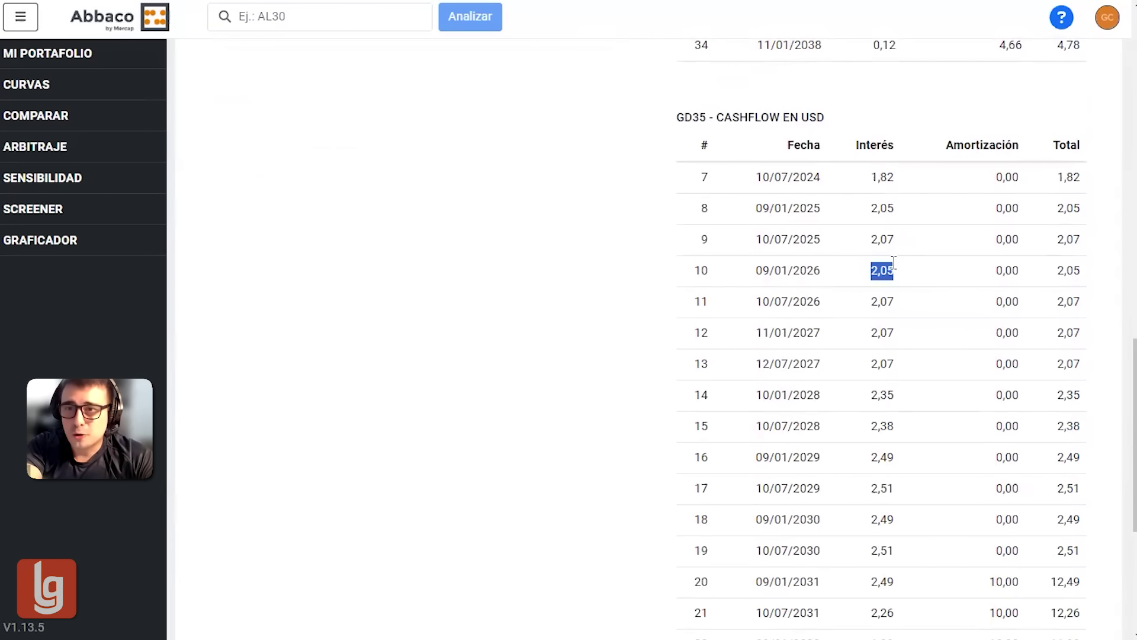
left_click(888, 301)
double_click(888, 301)
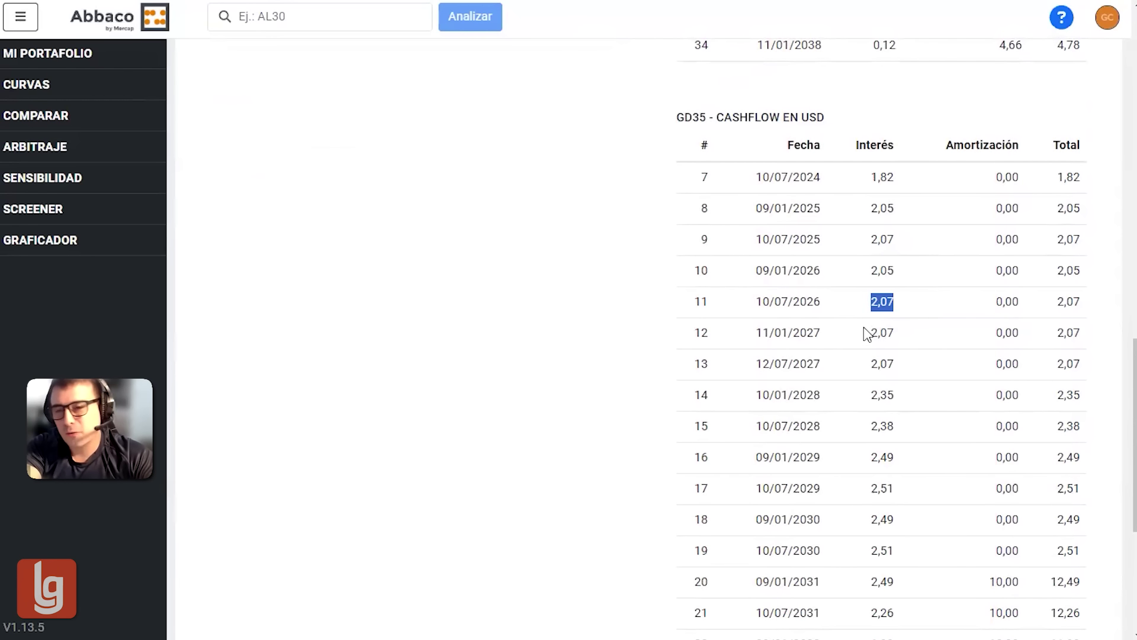
left_click(866, 289)
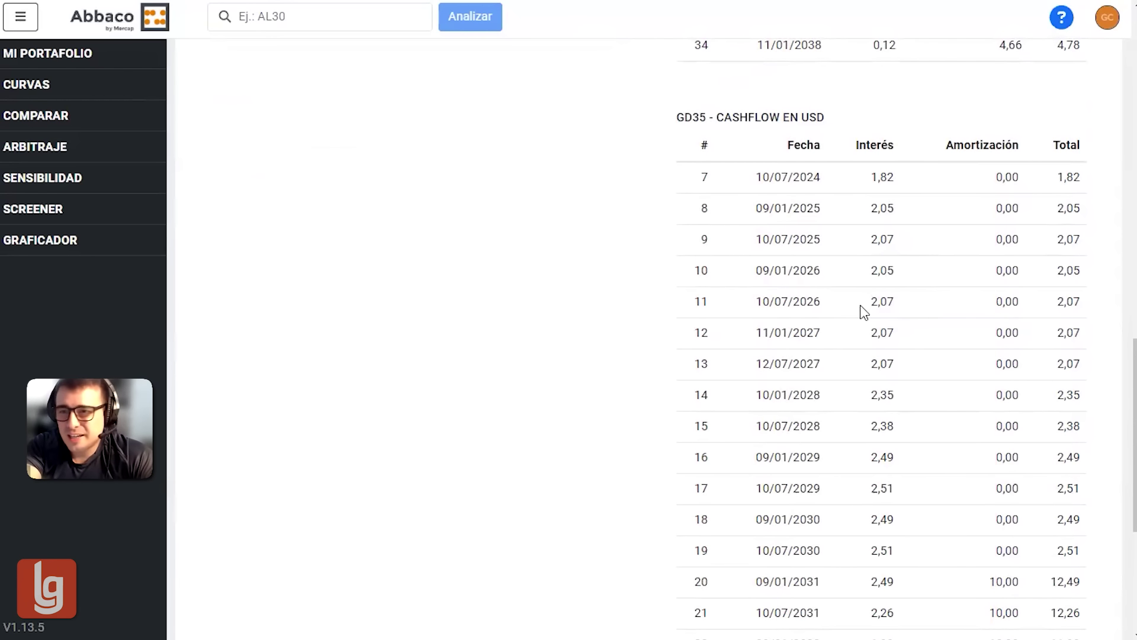
Compare when amortization starts by highlighting GD35's cashflow row dated 09/01/2031 and GD38's row dated 12/07/2027.
scroll(807, 350, "down", 3)
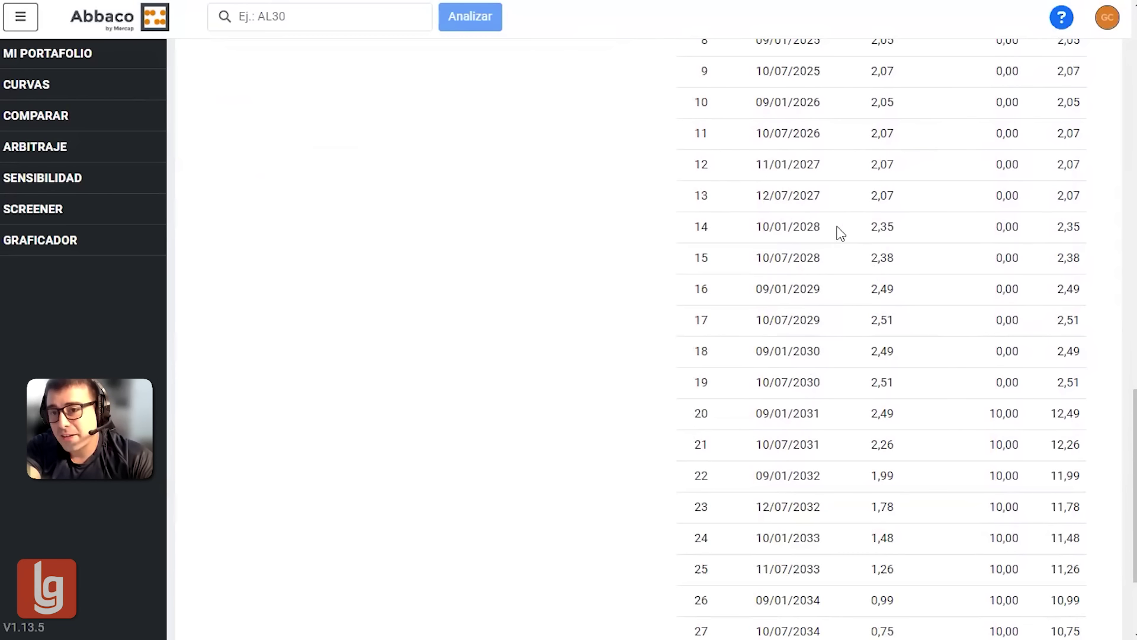
left_click_drag(1075, 252, 1060, 415)
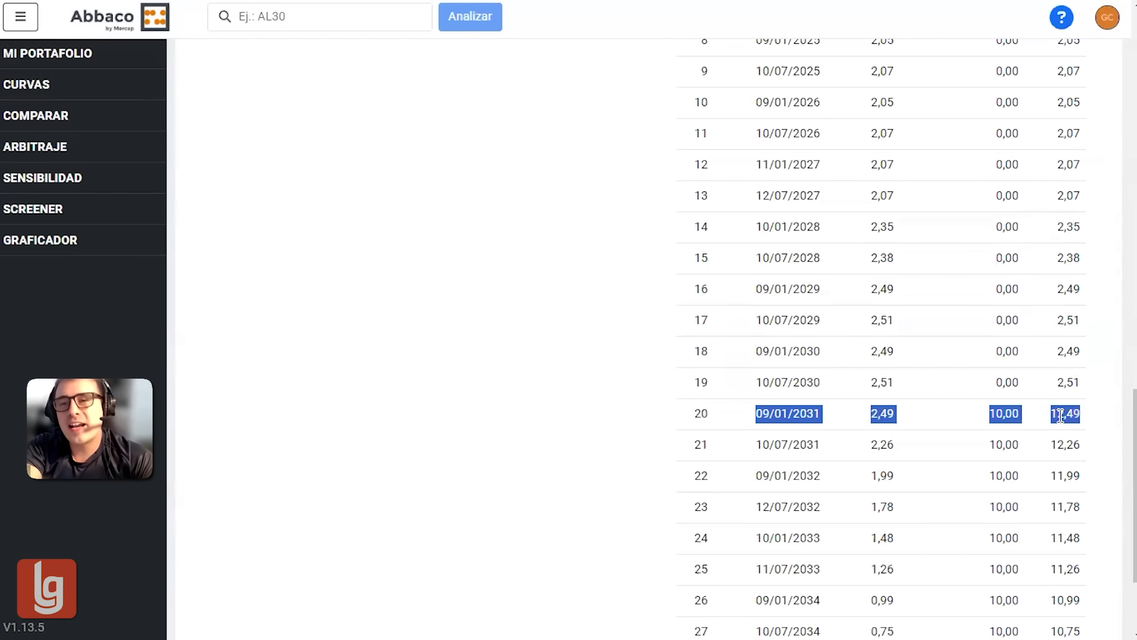
scroll(1060, 418, "up", 10)
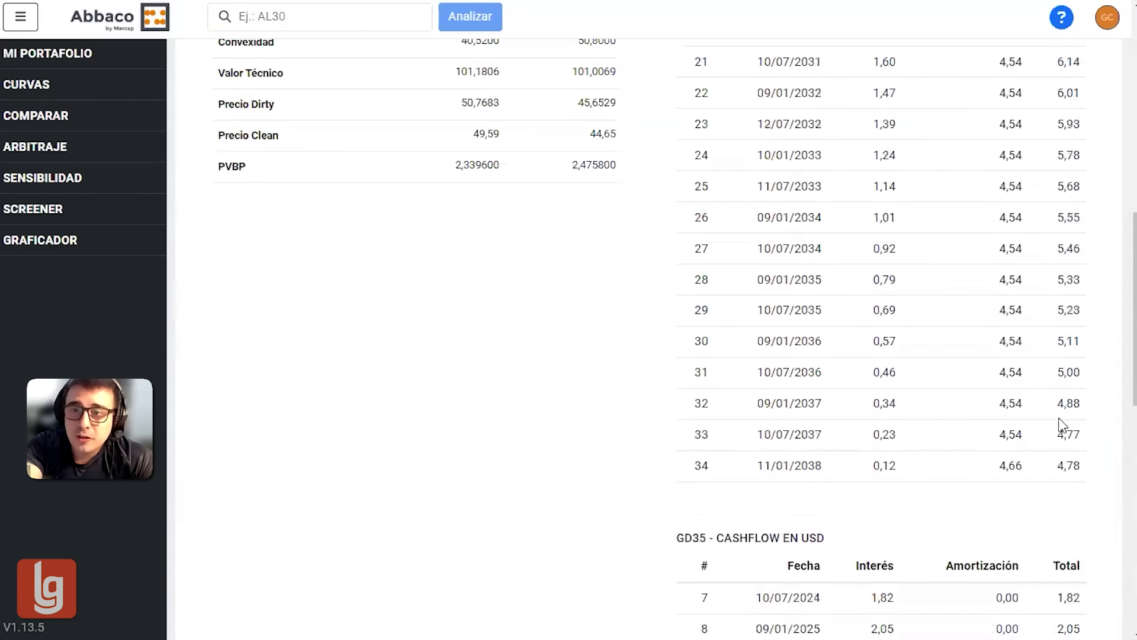
scroll(1061, 422, "up", 6)
scroll(966, 340, "up", 1)
left_click_drag(745, 237, 1082, 248)
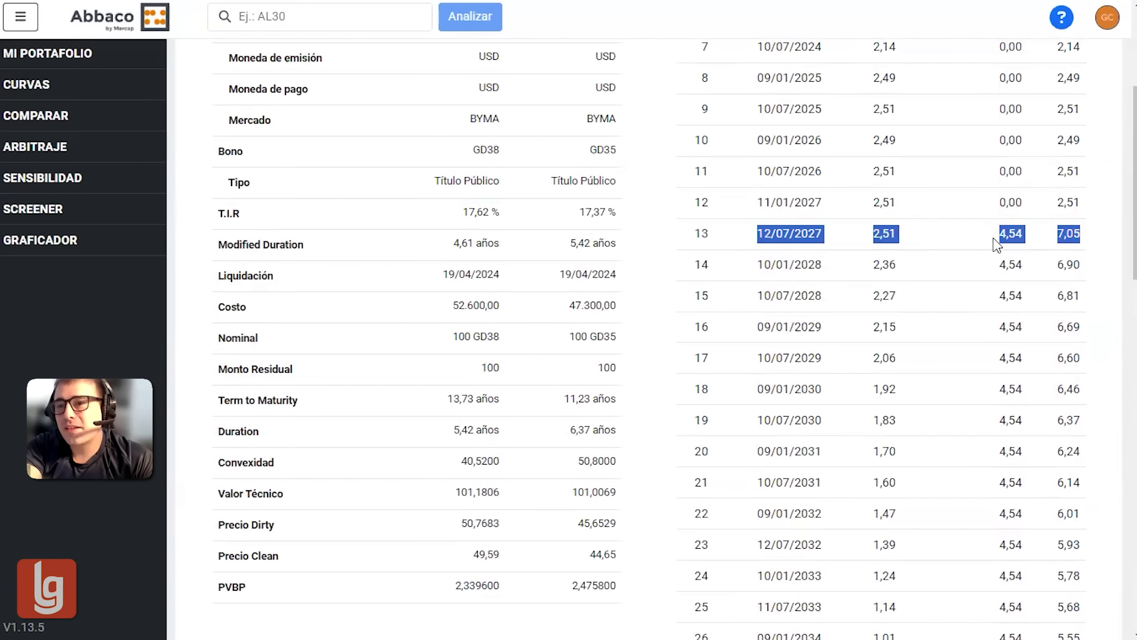
Highlight GD38's amortization and full cashflow row for 12/07/2027, plus the payments from 10/01/2028 onward, and clear the selection.
left_click_drag(996, 245, 1025, 244)
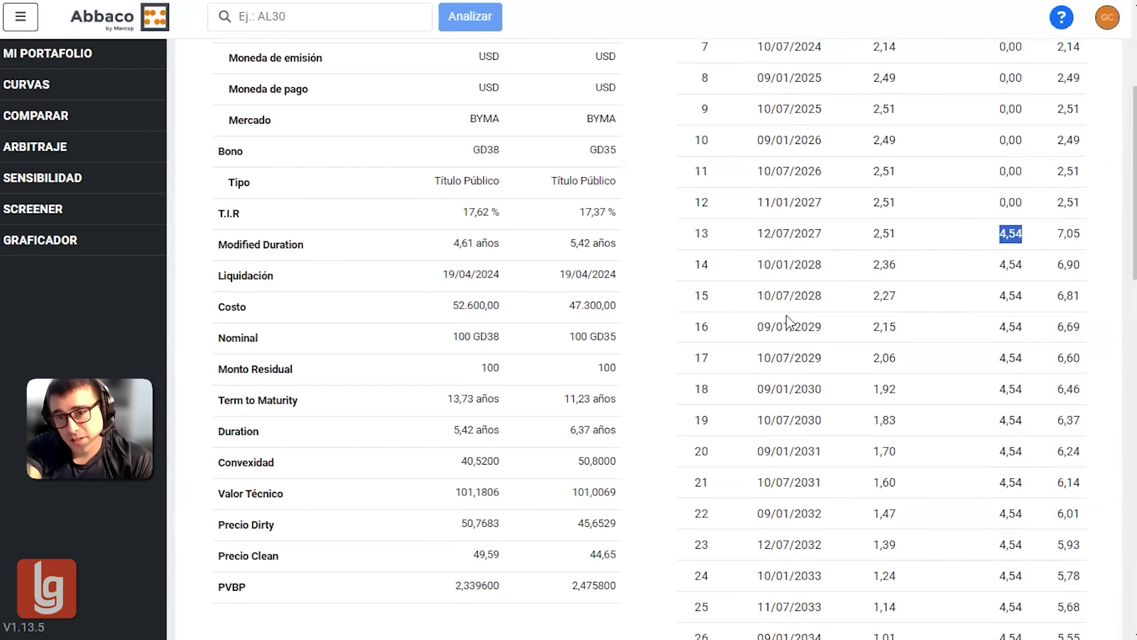
left_click_drag(748, 239, 1083, 248)
left_click(1068, 296)
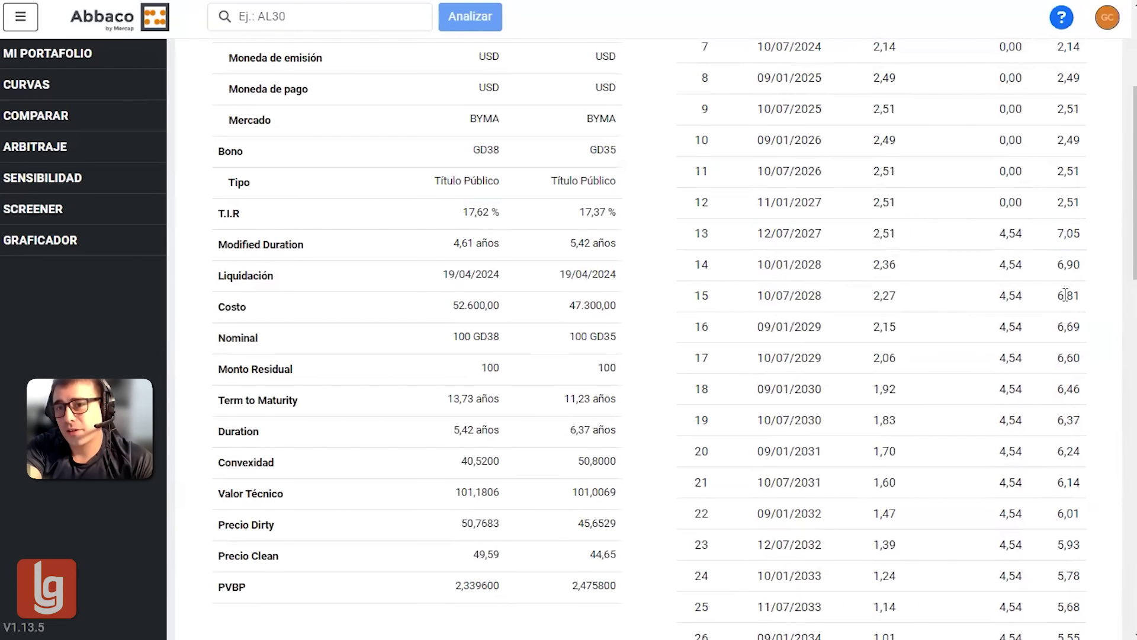
left_click_drag(758, 265, 1052, 350)
left_click(745, 349)
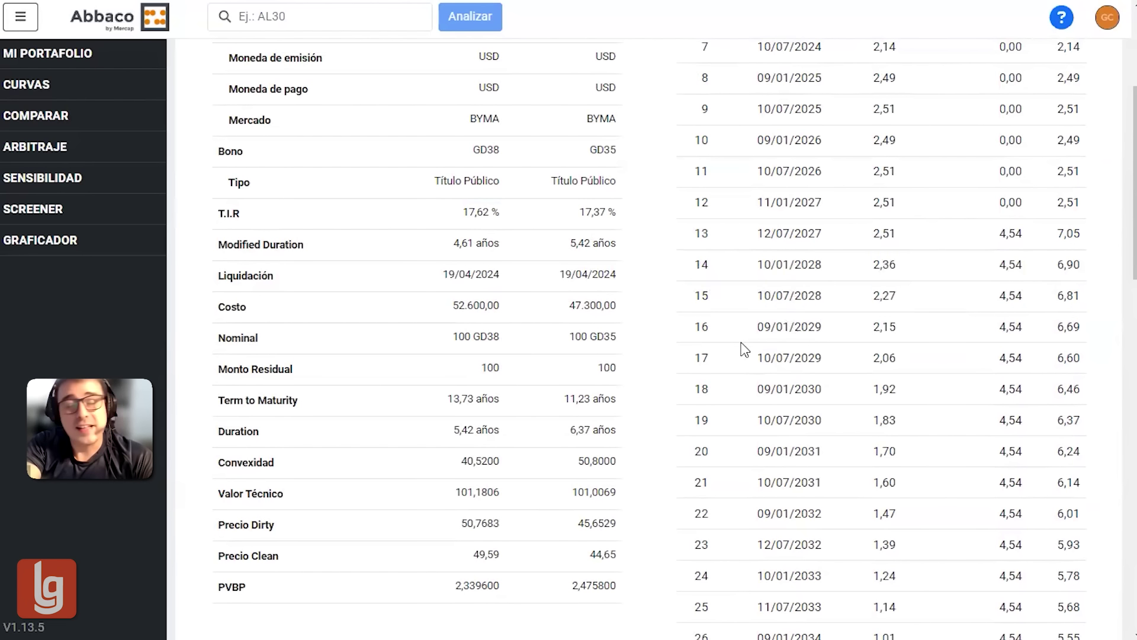
scroll(706, 314, "up", 4)
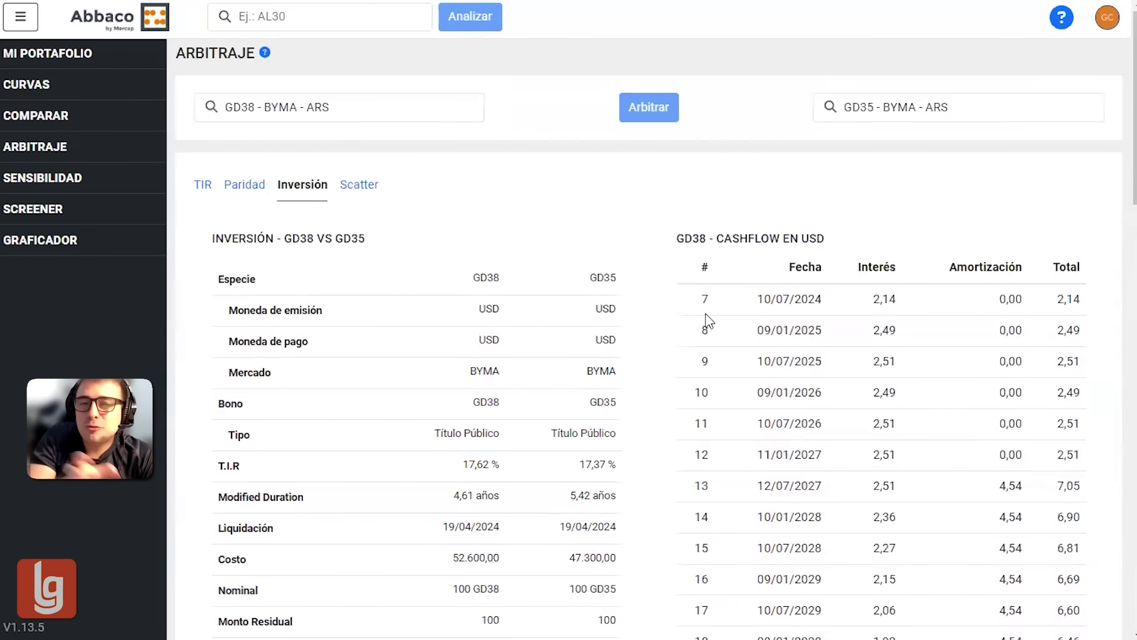